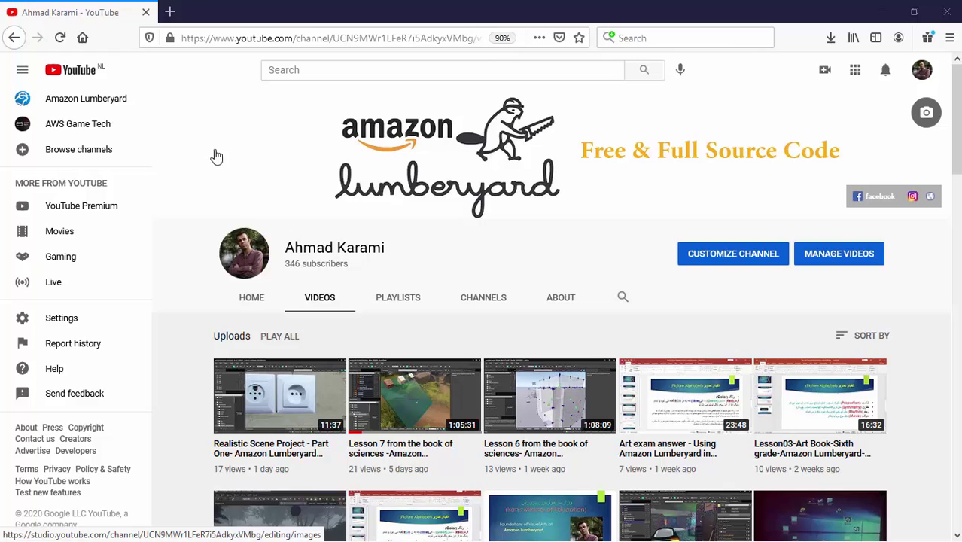
Highlight and then deselect part of the channel name on the Videos tab, then open Start.
left_click_drag(386, 249, 286, 233)
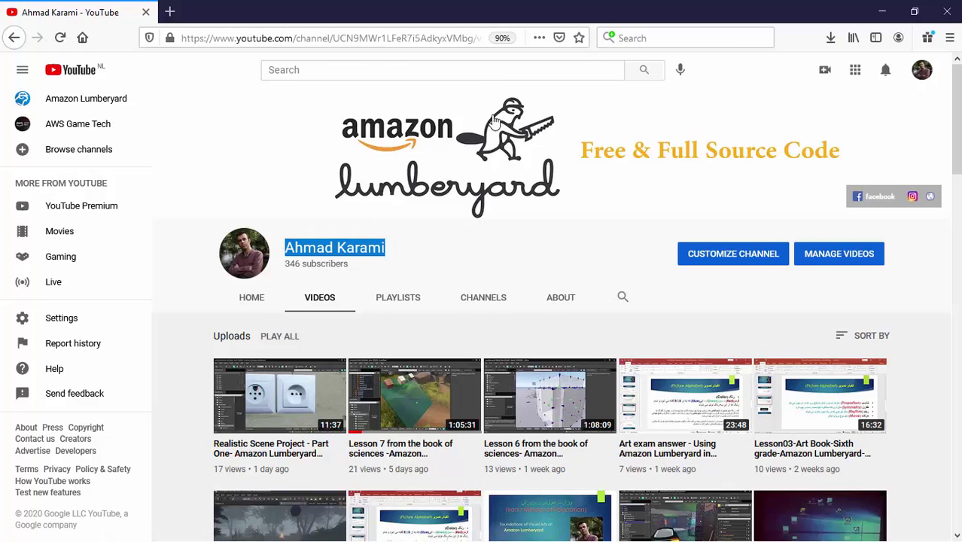
left_click(465, 250)
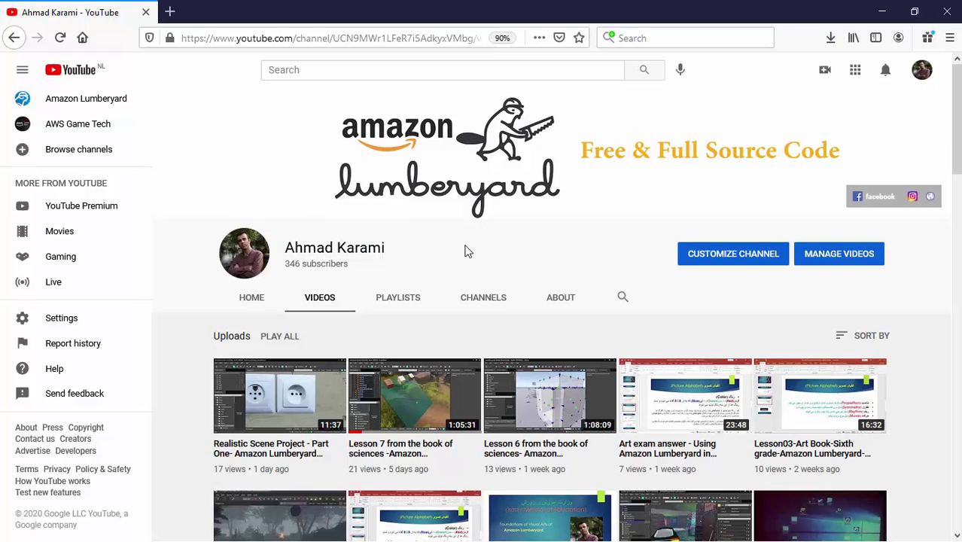
key("super")
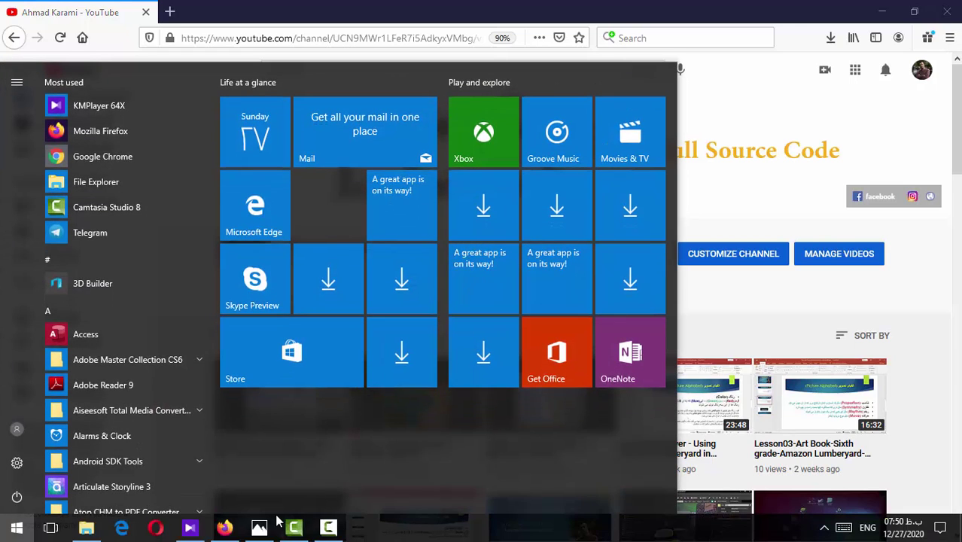
Bring up the exam sheet in Photos and zoom so questions 1–4 are readable.
left_click(259, 528)
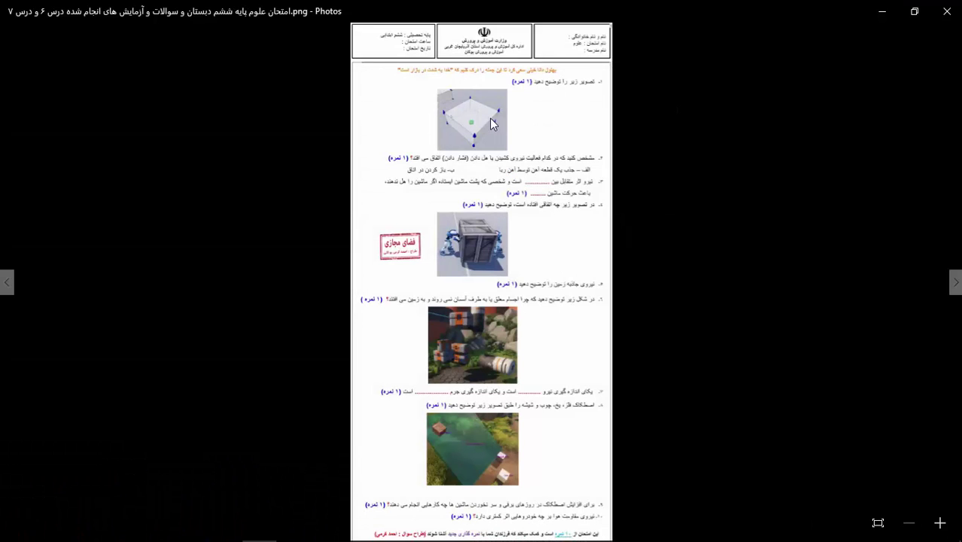
scroll(489, 118, "up", 3)
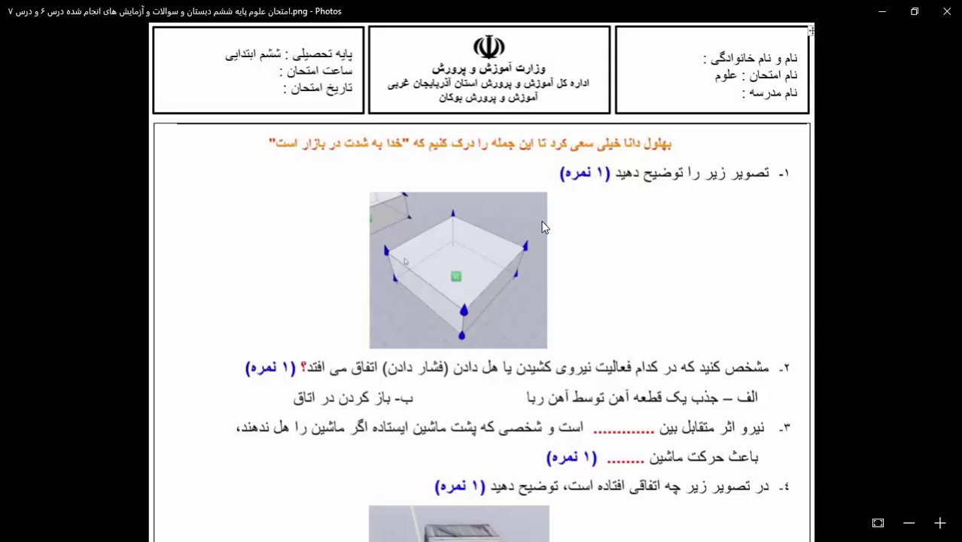
scroll(539, 231, "down", 2)
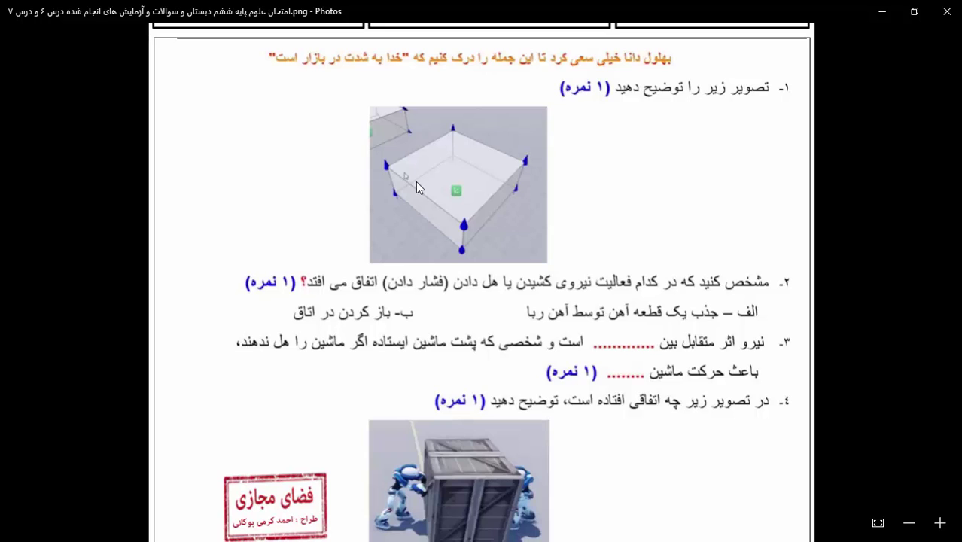
scroll(527, 245, "down", 1)
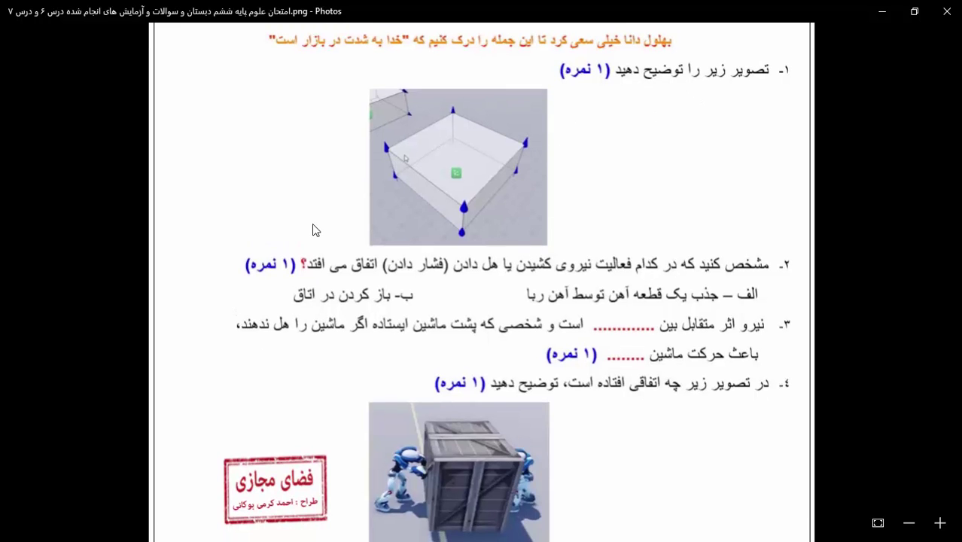
key("super")
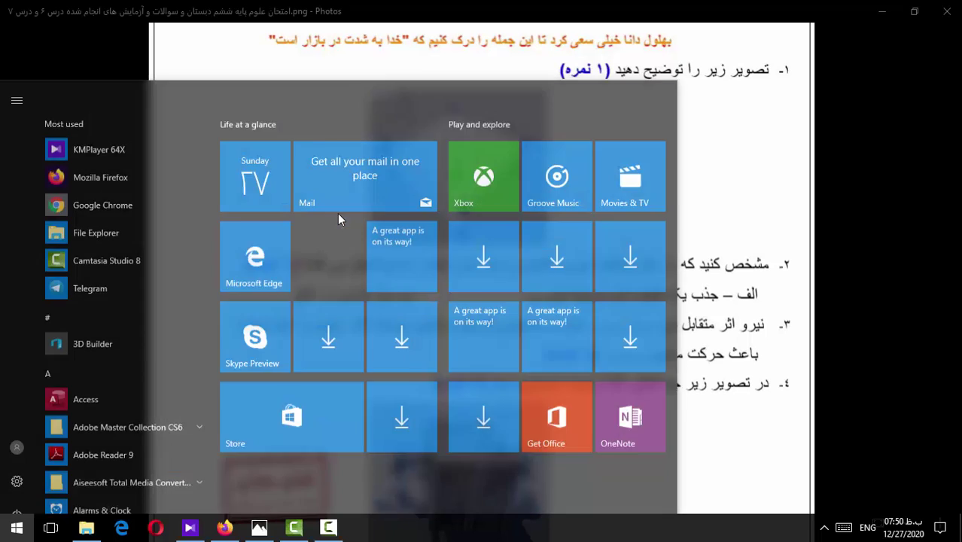
Play the Lesson 6 video from the lesson folder, seeking to around 08:00 where force boxes are set up.
left_click(86, 532)
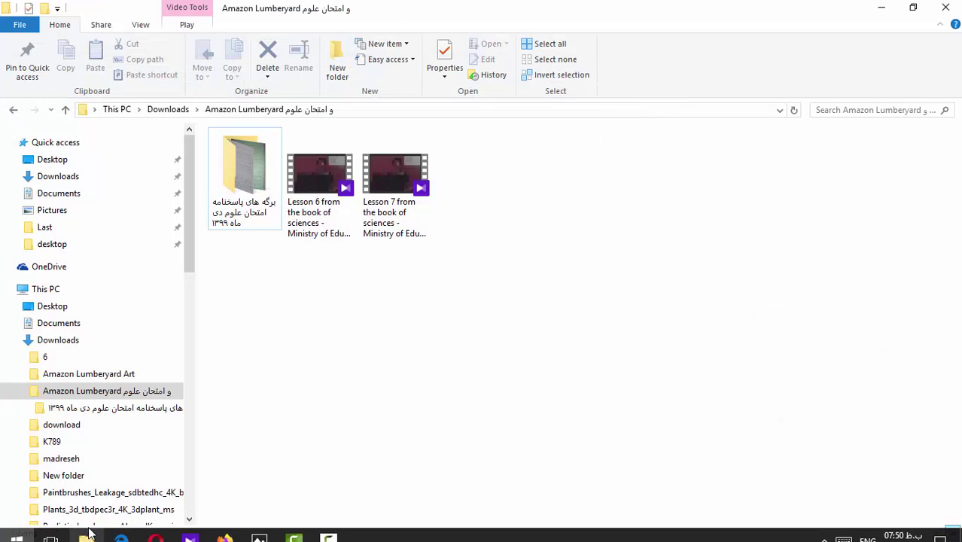
double_click(315, 174)
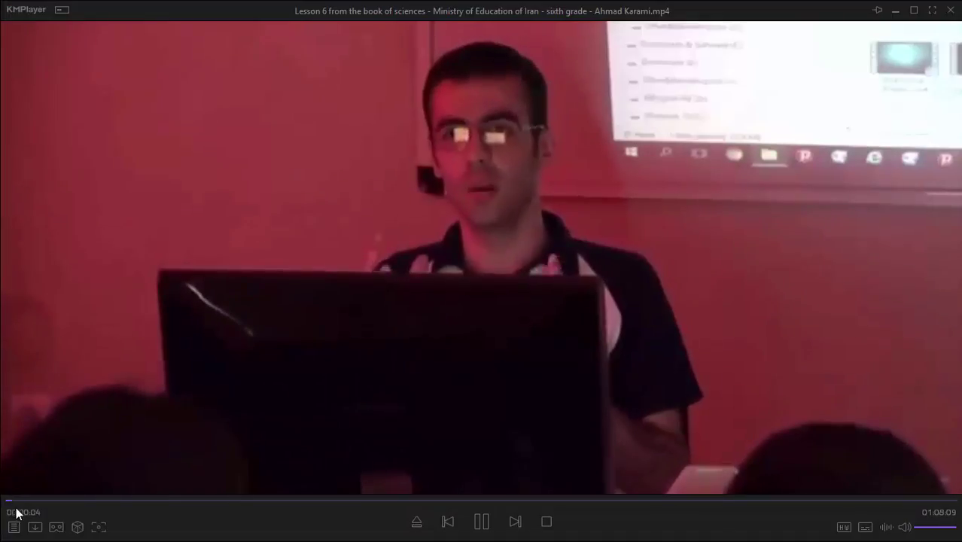
left_click(38, 500)
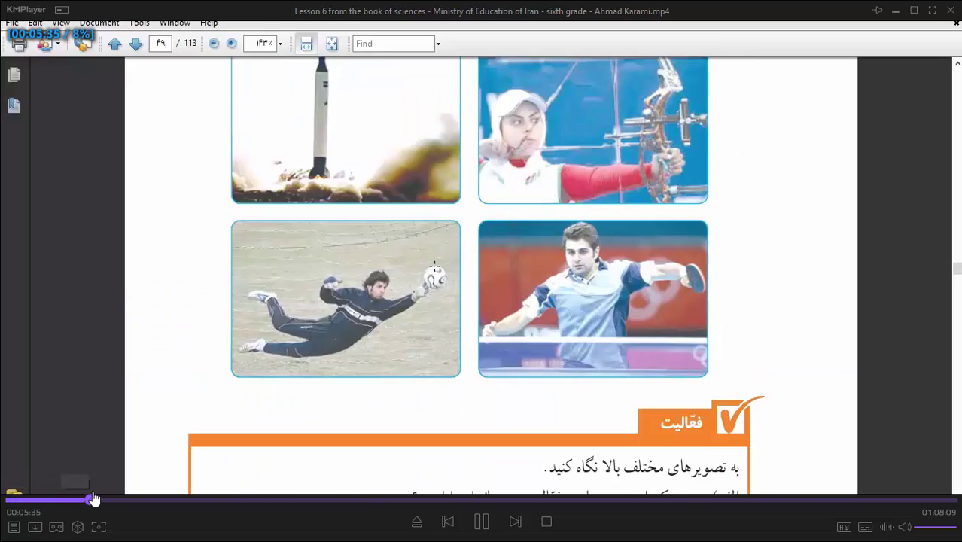
left_click(111, 497)
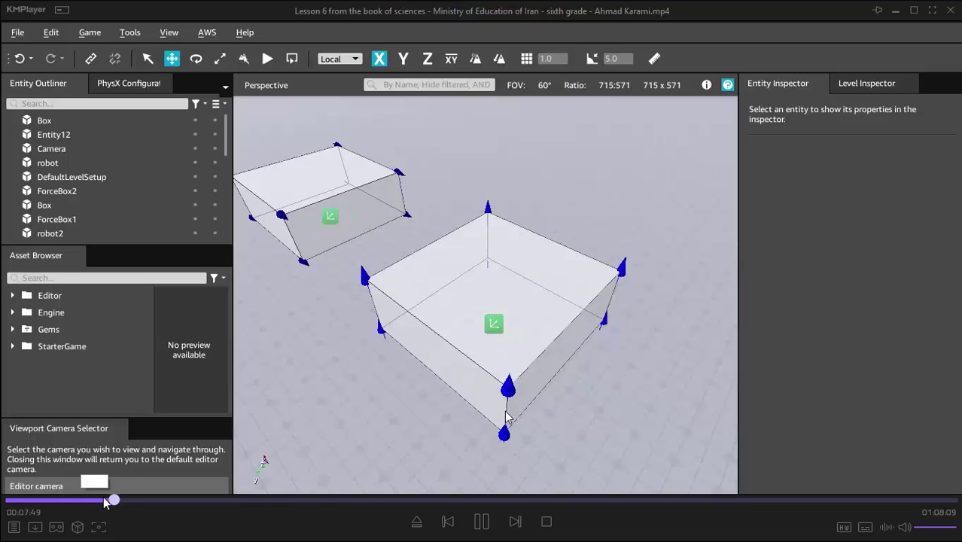
left_click(125, 501)
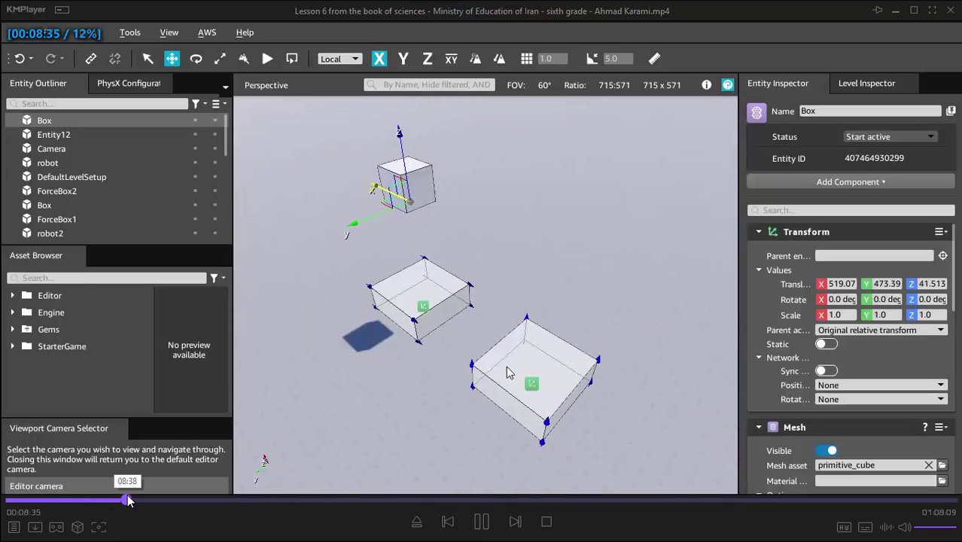
mouse_move(125, 501)
left_mouse_down()
mouse_move(136, 500)
mouse_move(122, 500)
left_mouse_up()
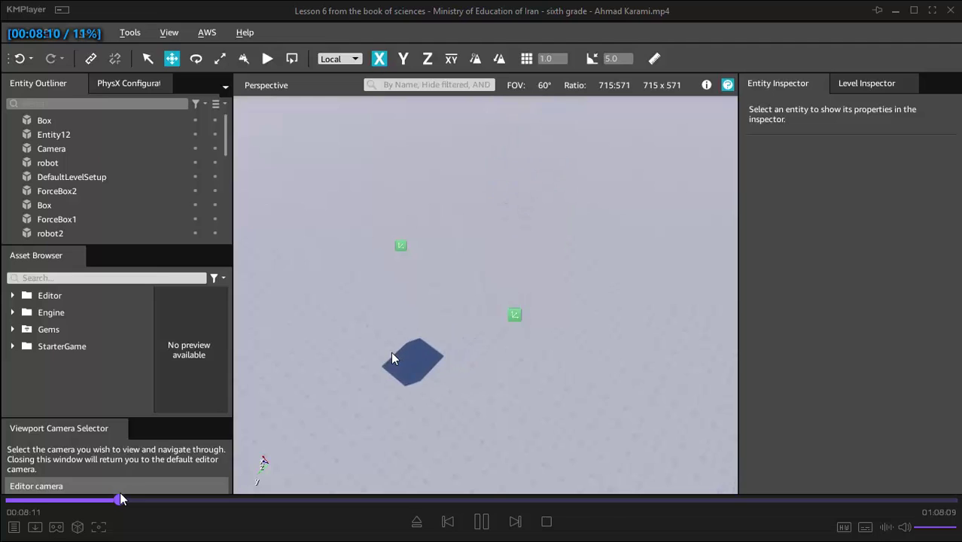
left_click_drag(121, 499, 115, 499)
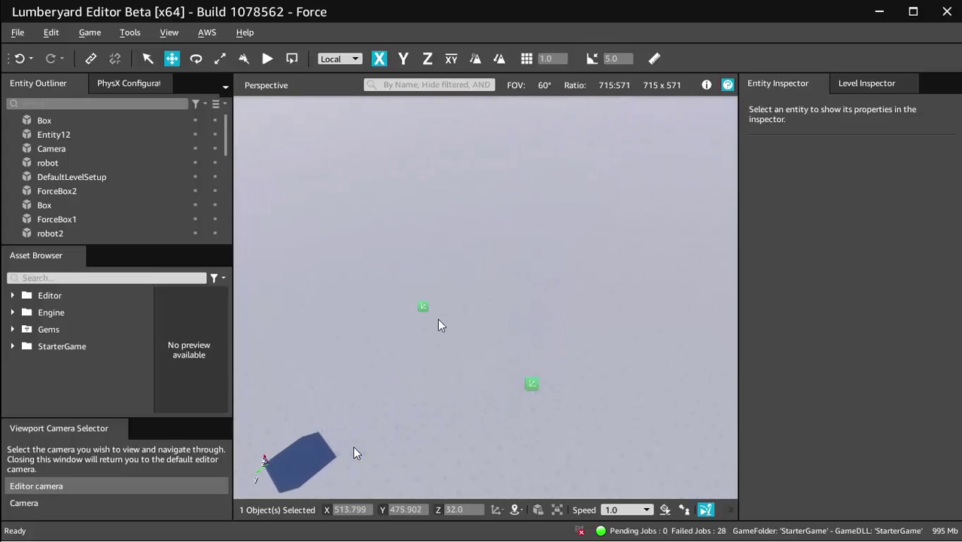
Press Ctrl+P in the player and drag the window aside to get back to the exam sheet.
key("ctrl+p")
left_click(528, 283)
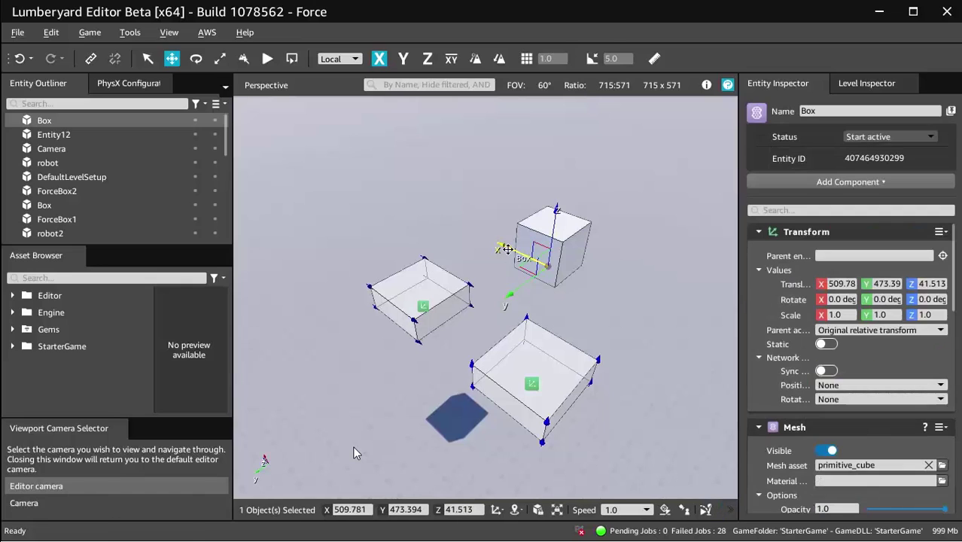
left_click_drag(529, 283, 391, 168)
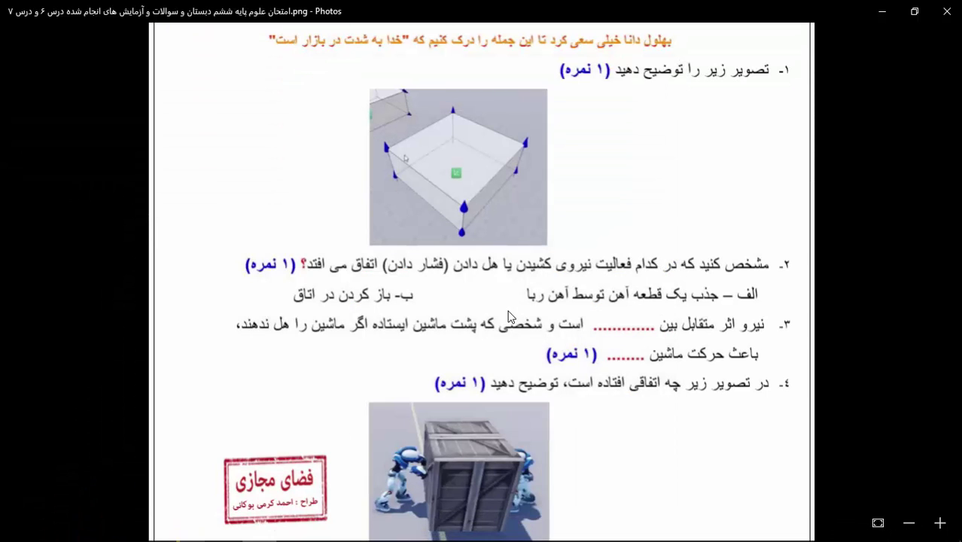
Move the zoomed exam sheet to questions 4–6, including the floating-crates gravity question.
left_click_drag(509, 315, 504, 178)
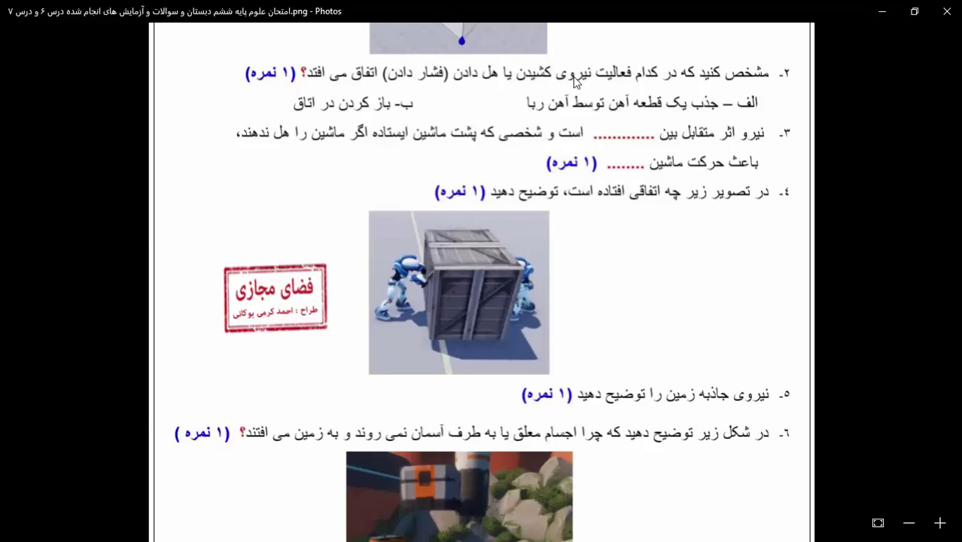
scroll(692, 151, "down", 2)
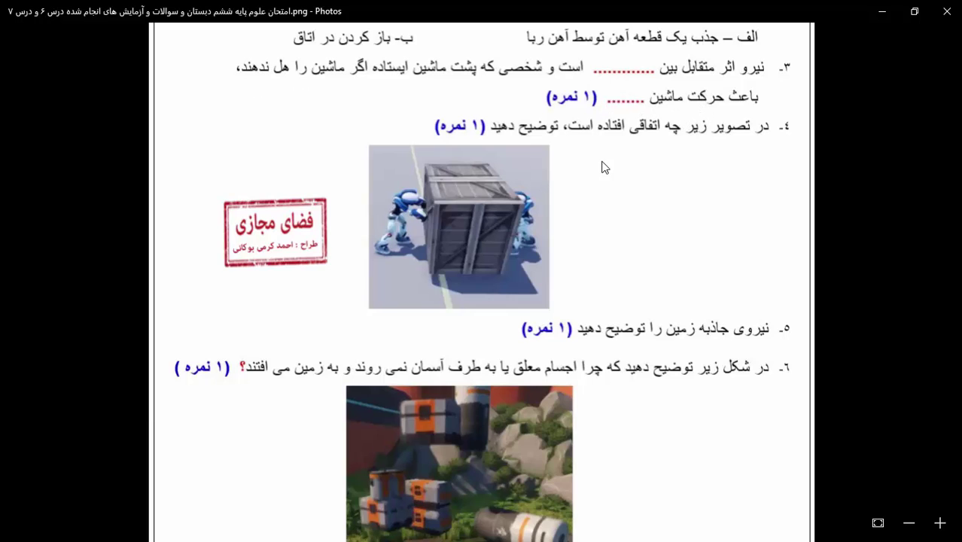
scroll(608, 188, "down", 1)
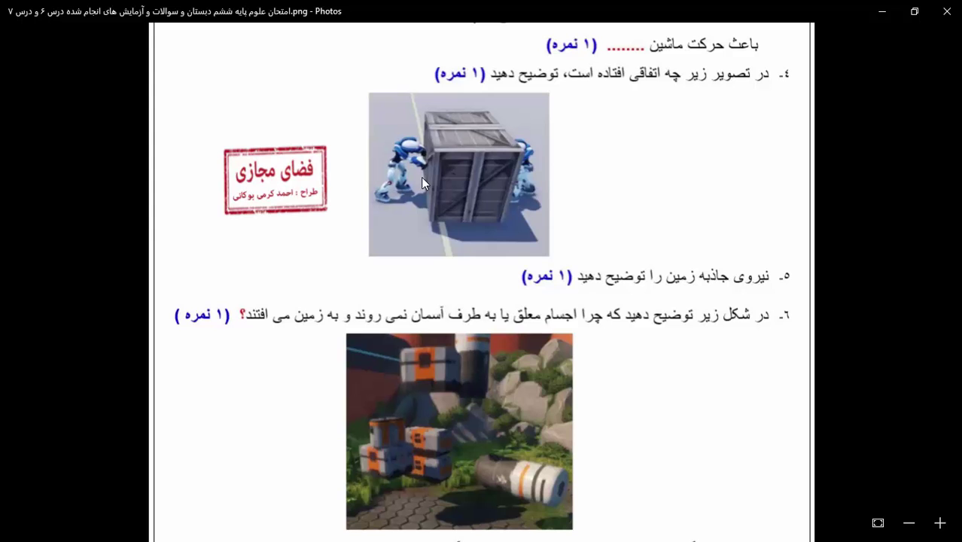
Reopen the Lesson 6 video from the lesson folder and jump to the robots pushing the crate.
key("super")
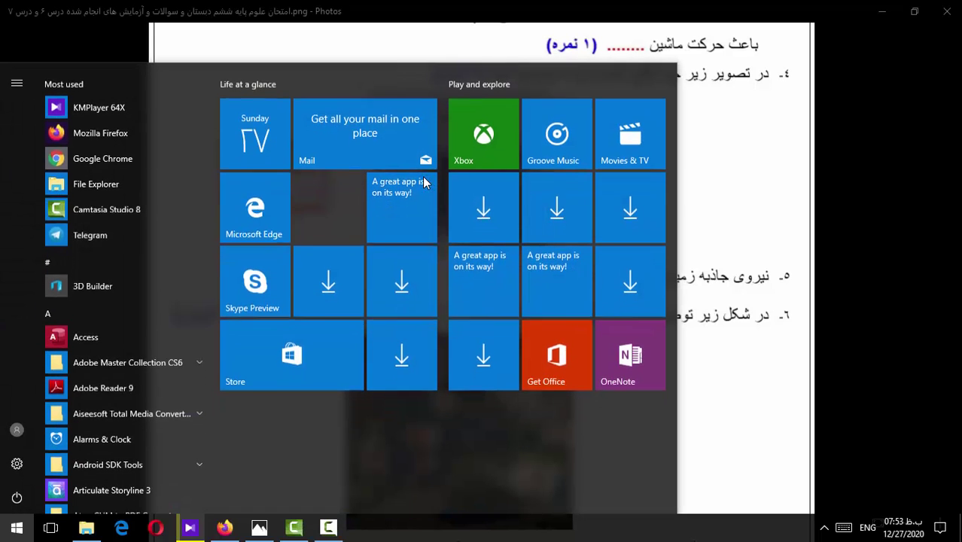
left_click(86, 527)
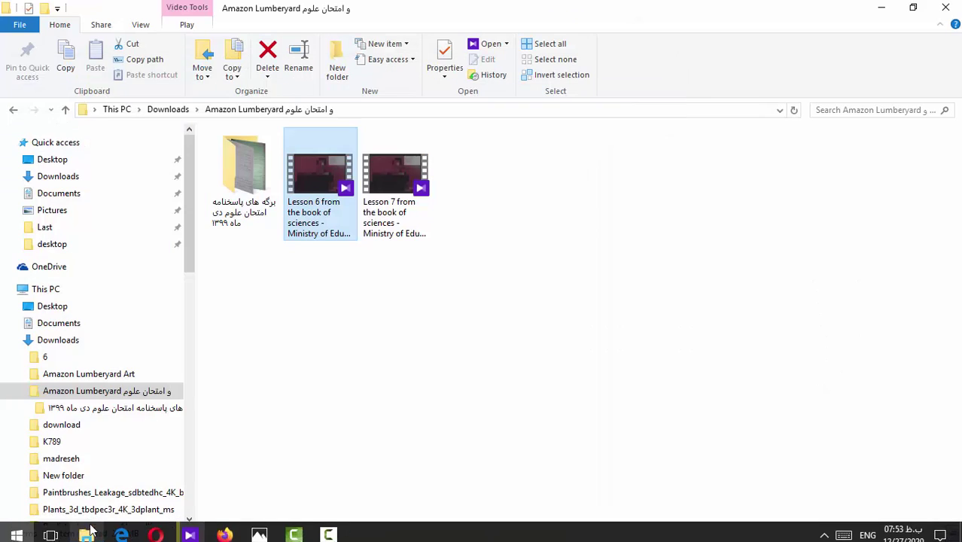
double_click(331, 170)
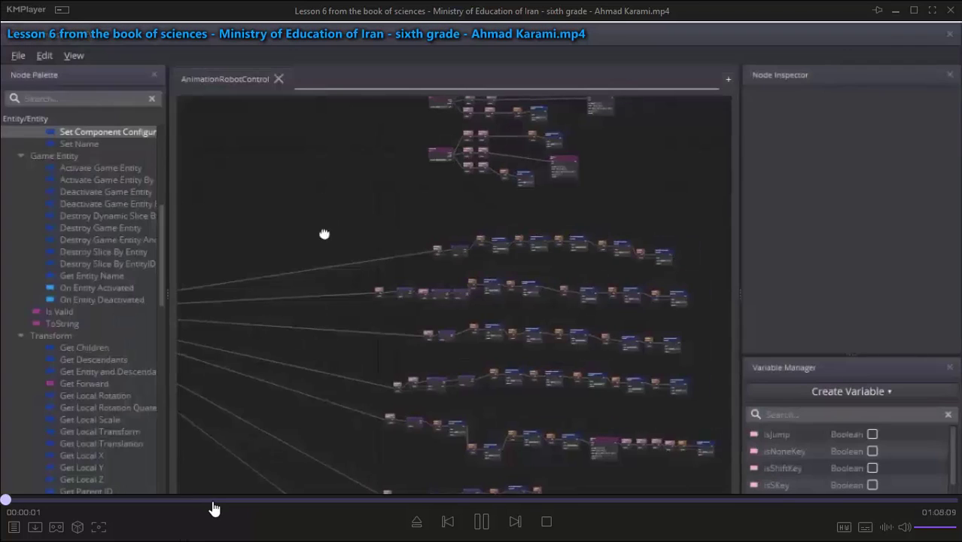
left_click(312, 499)
left_click(659, 499)
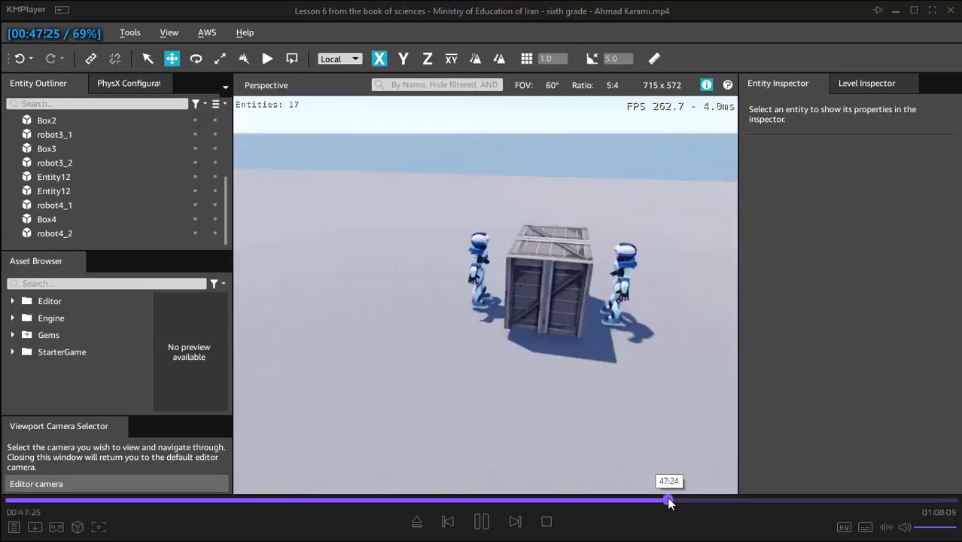
Advance the video past 48:20 and 54:30 to the page 55 pulley-and-cart experiment.
left_click_drag(667, 497, 727, 488)
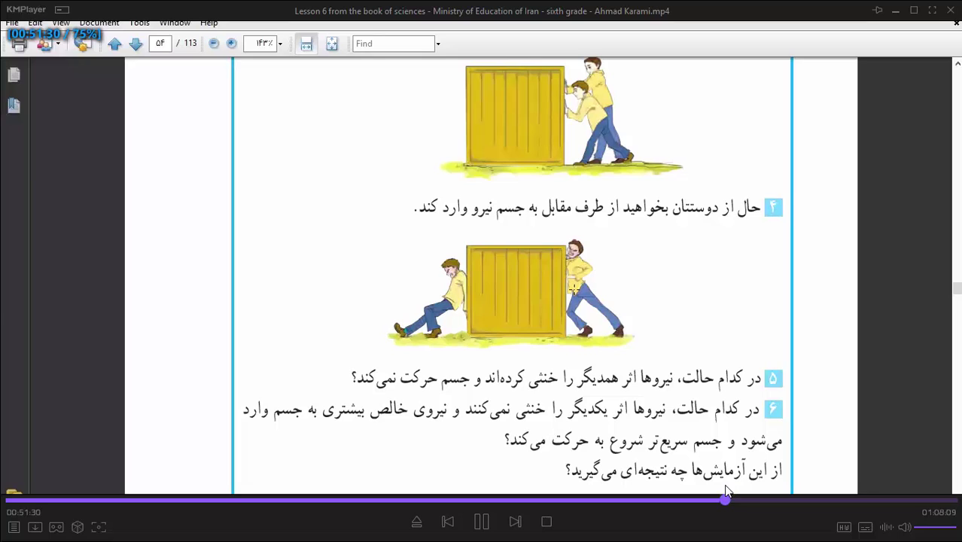
left_click_drag(727, 488, 732, 493)
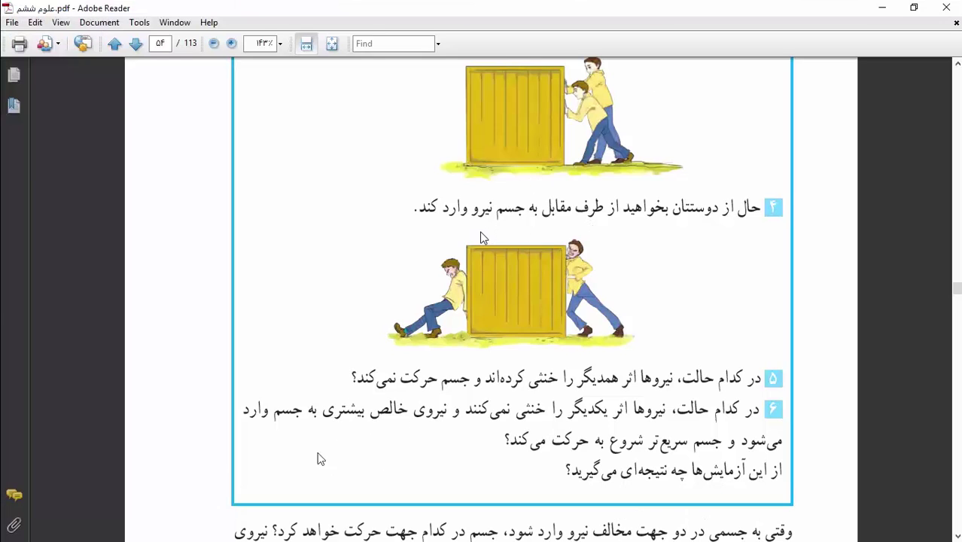
left_click(768, 500)
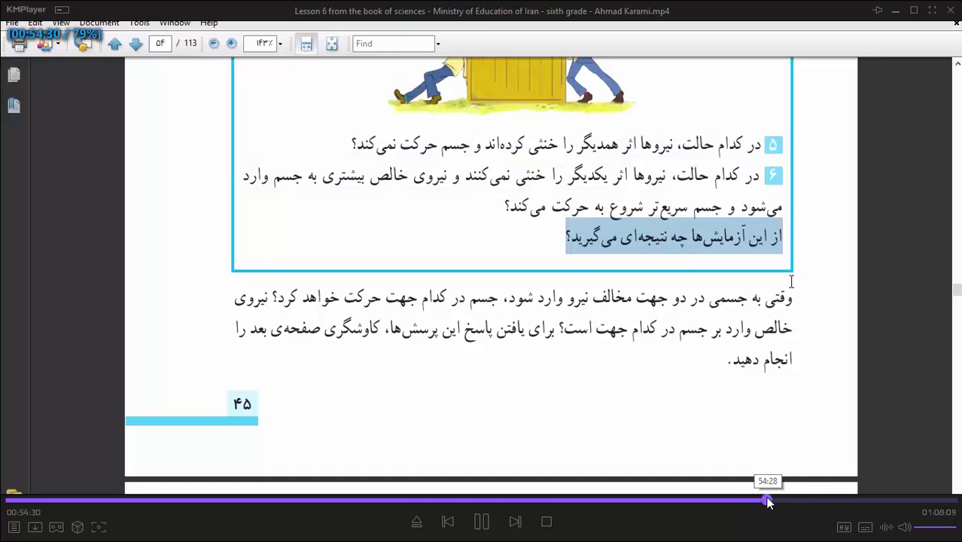
left_click(810, 500)
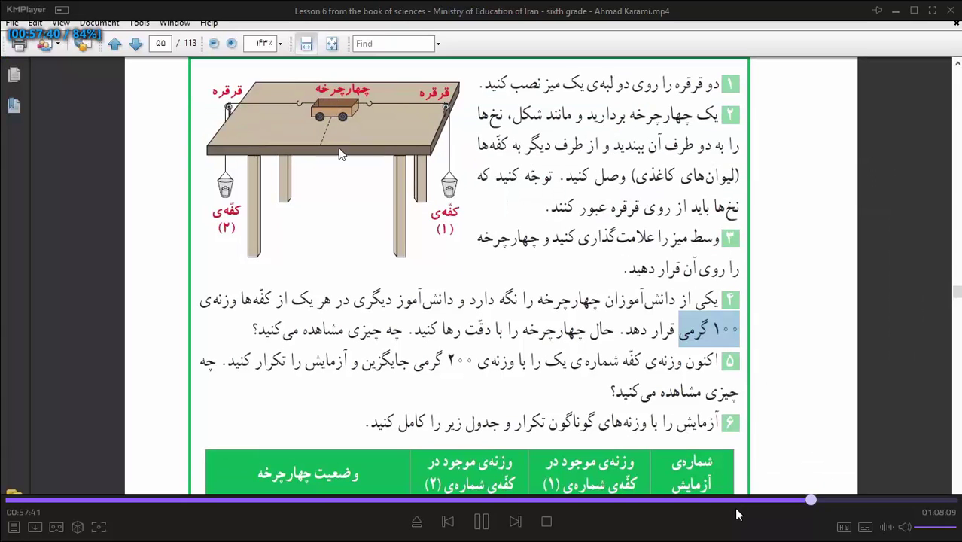
left_click(732, 500)
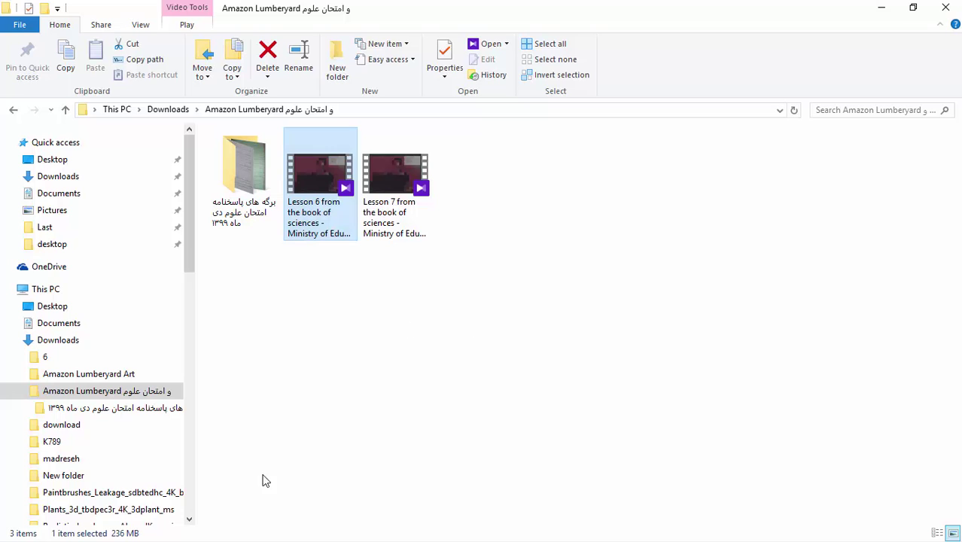
key("super")
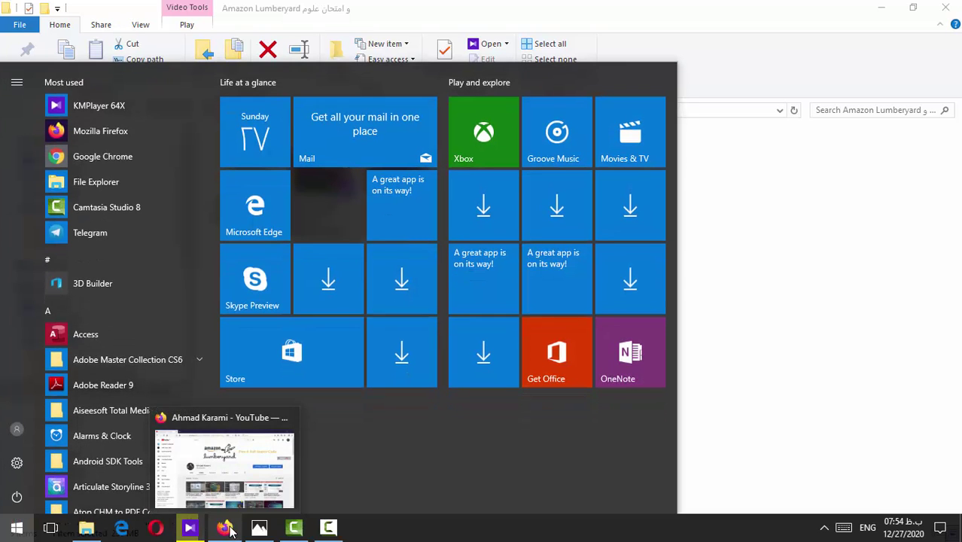
Open the exam sheet in Photos, zoom in, and scroll up to question 1's box diagram.
left_click(259, 523)
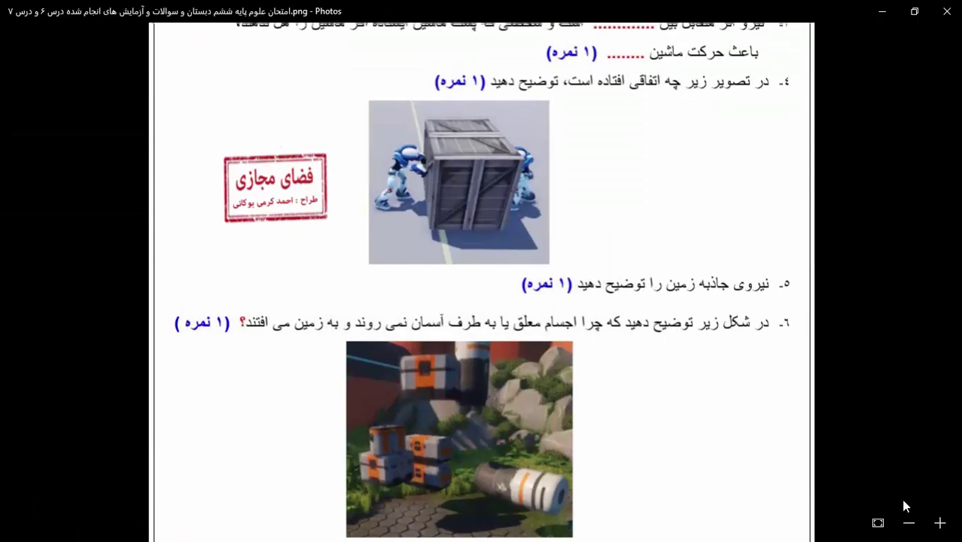
left_click(940, 522)
scroll(505, 286, "up", 1)
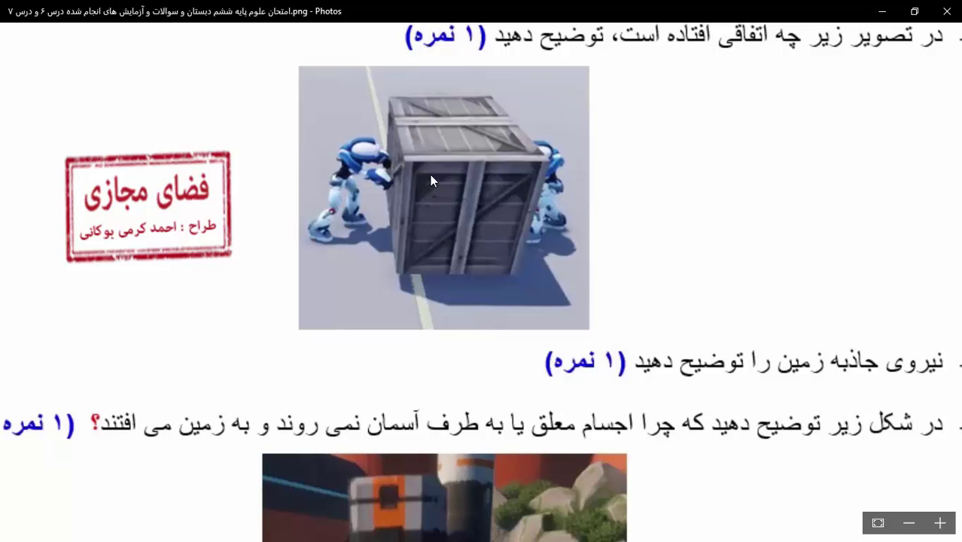
scroll(436, 312, "up", 3)
scroll(452, 452, "up", 3)
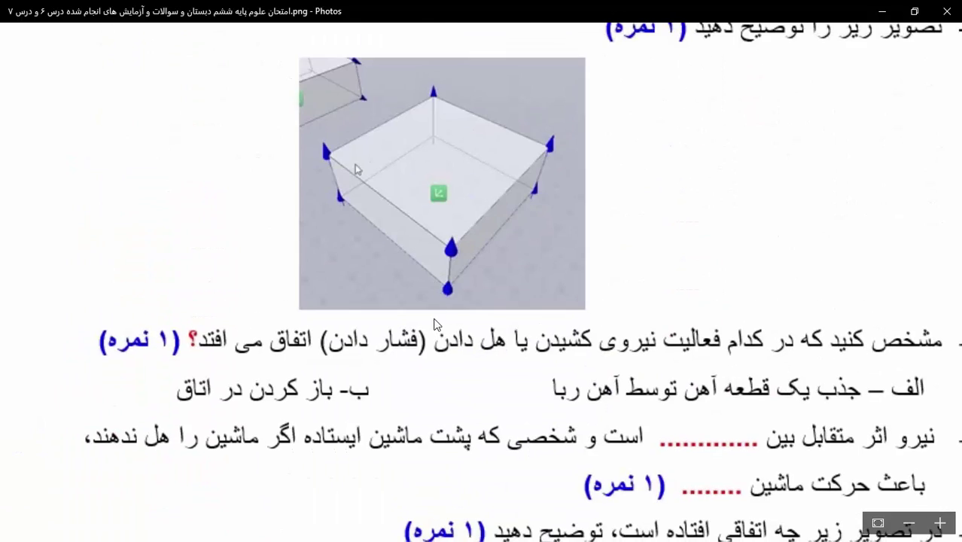
scroll(436, 328, "up", 1)
scroll(601, 293, "up", 1)
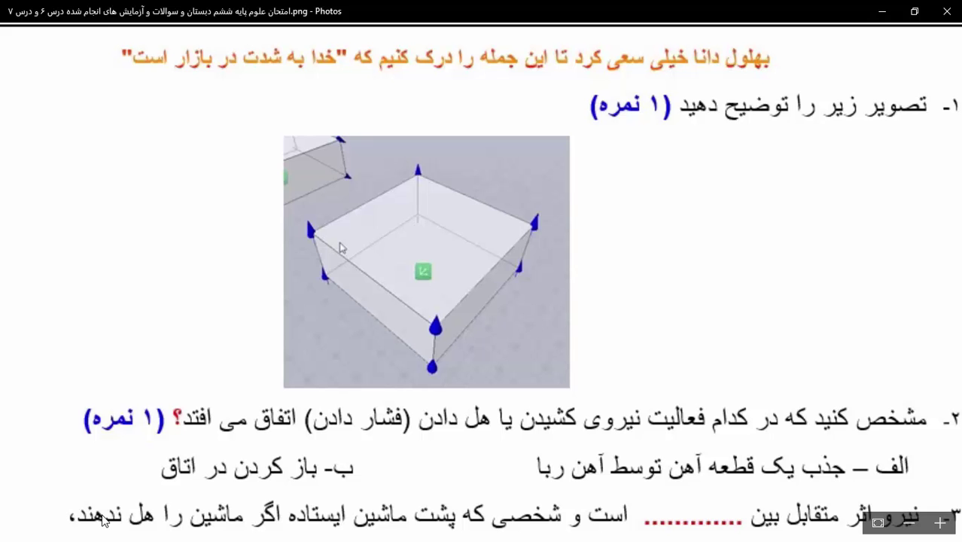
key("super")
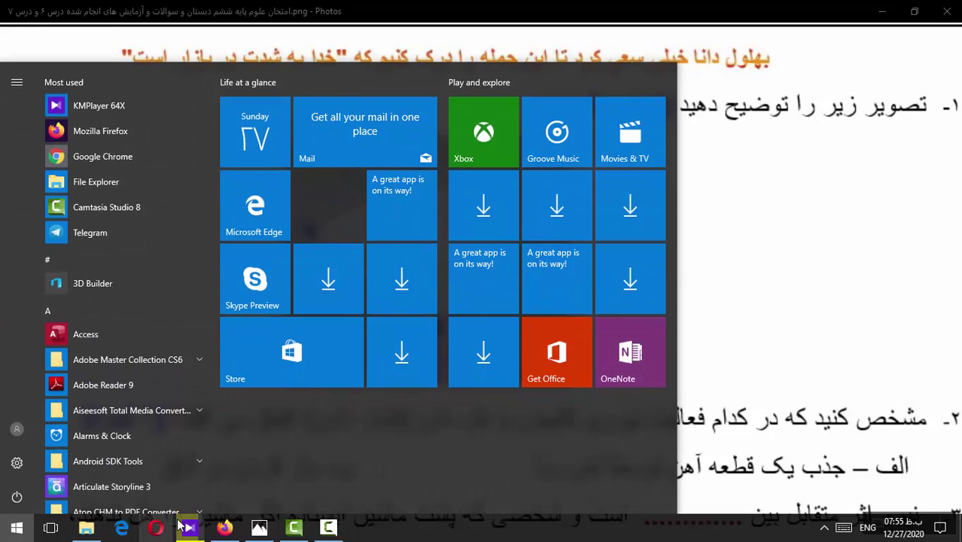
Seek the lesson video in KMPlayer to 10:00 for the boxes with force arrows, then minimize it.
left_click(181, 525)
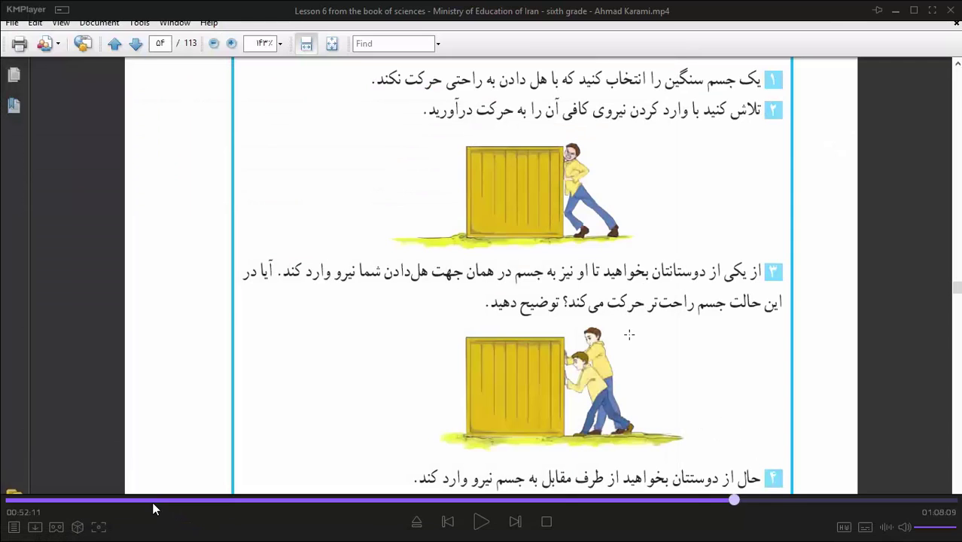
left_click(119, 501)
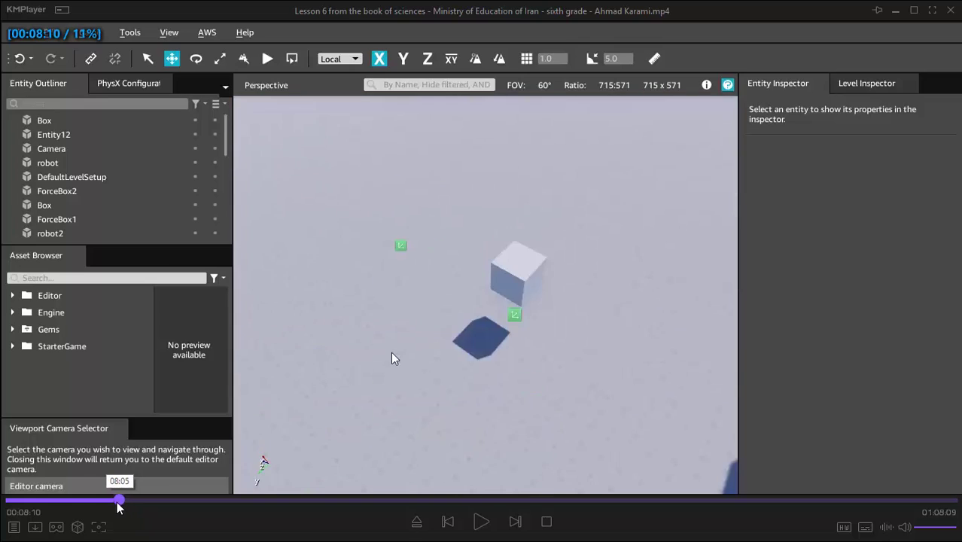
left_click_drag(117, 503, 148, 499)
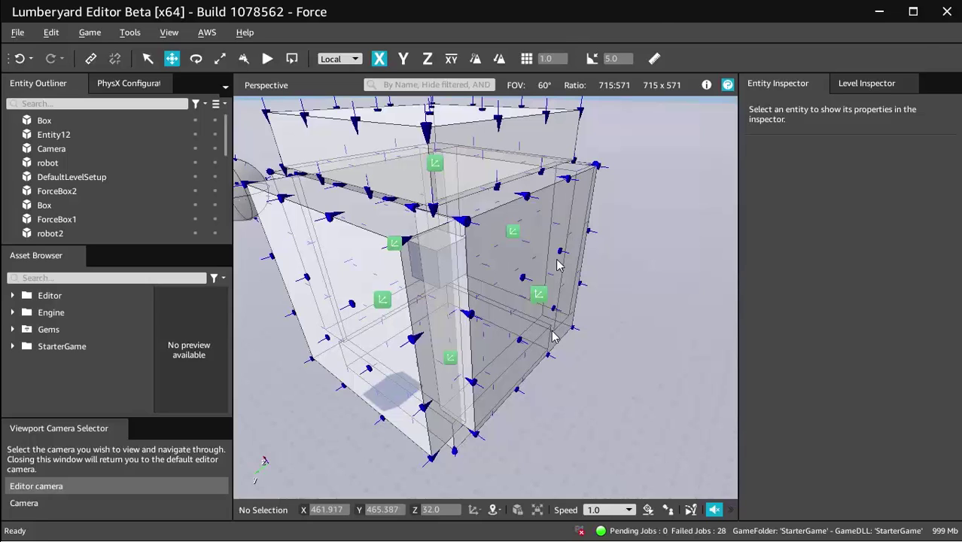
left_click(893, 12)
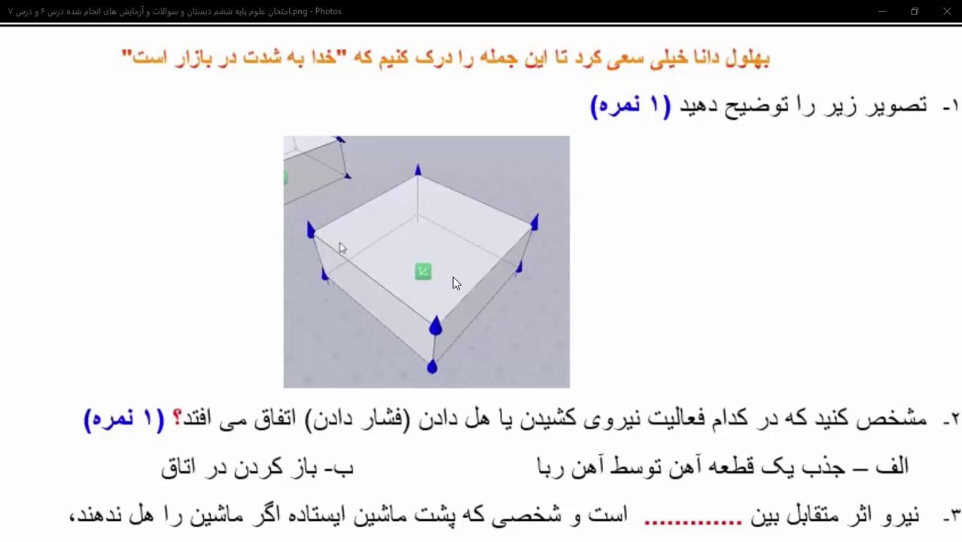
Scroll the zoomed exam sheet past the crate question to question 6's falling-objects picture.
scroll(455, 282, "down", 1)
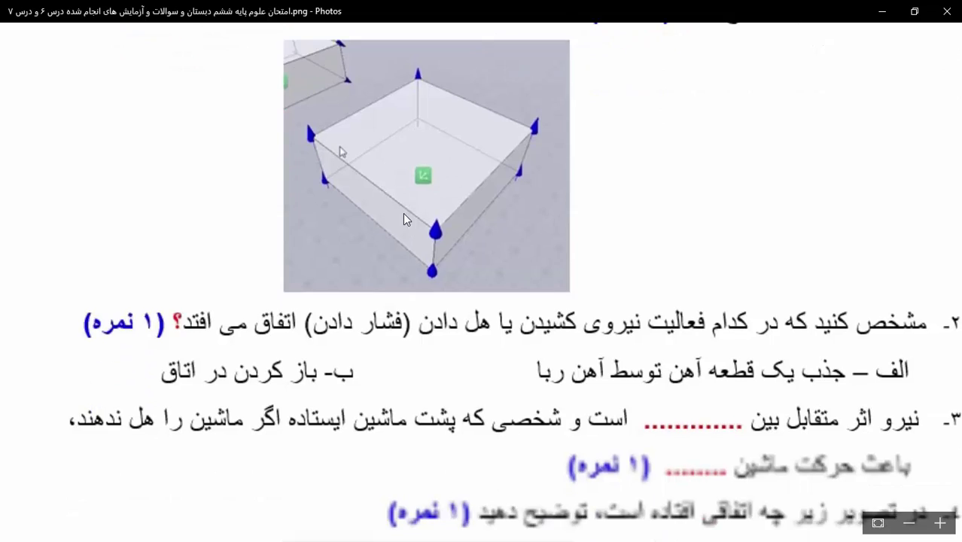
scroll(455, 286, "down", 1)
scroll(456, 323, "down", 2)
scroll(455, 330, "down", 1)
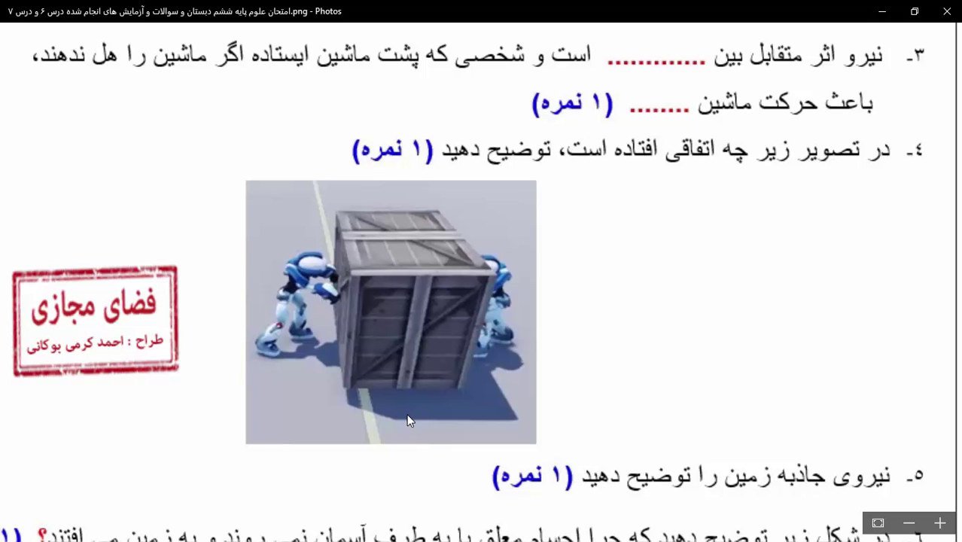
left_click_drag(421, 426, 420, 182)
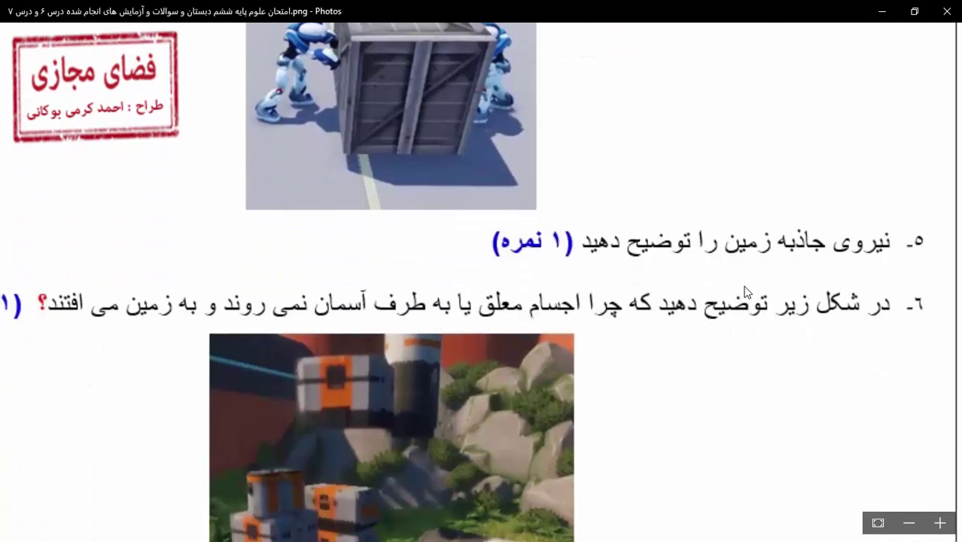
scroll(697, 305, "down", 1)
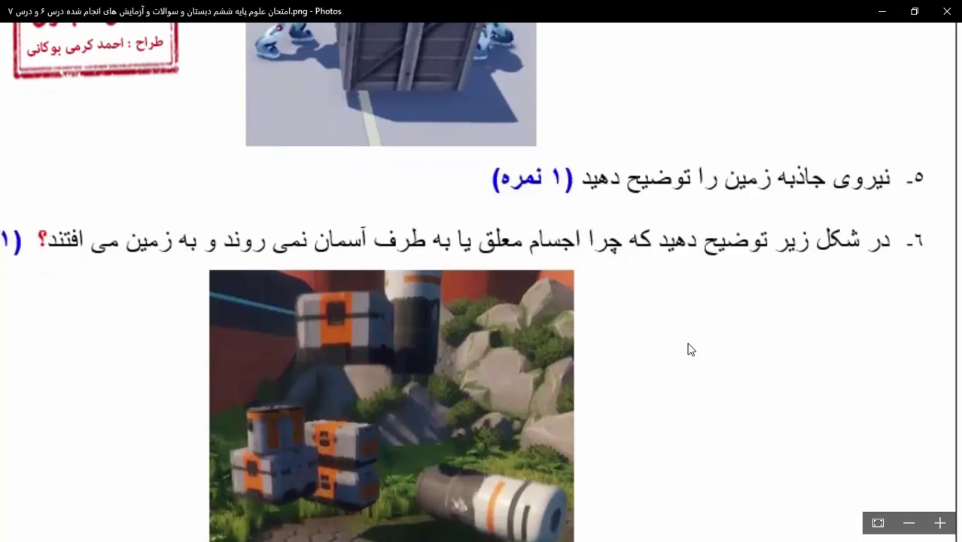
left_click_drag(680, 362, 690, 336)
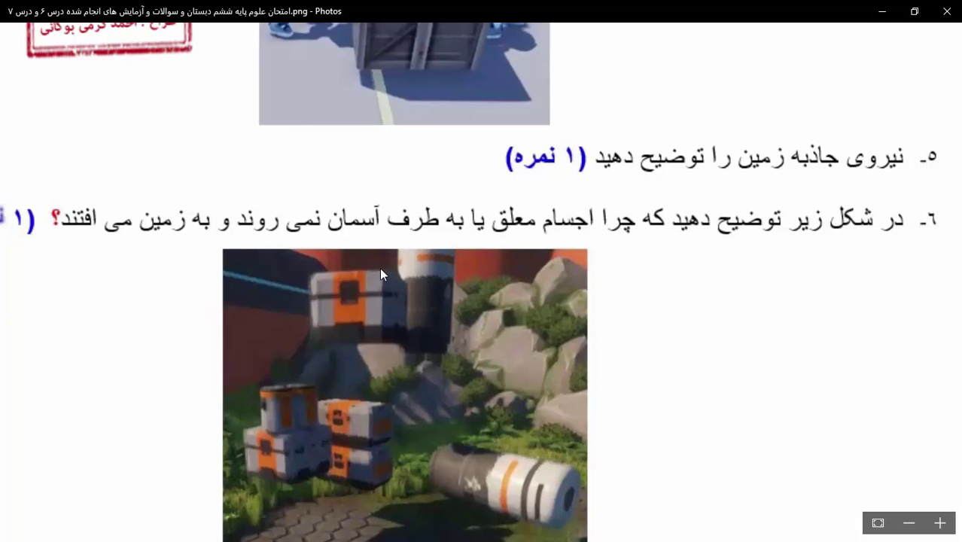
Pan the zoomed sheet to center question 6's text and picture, then switch to the lesson videos folder.
left_click_drag(366, 268, 407, 265)
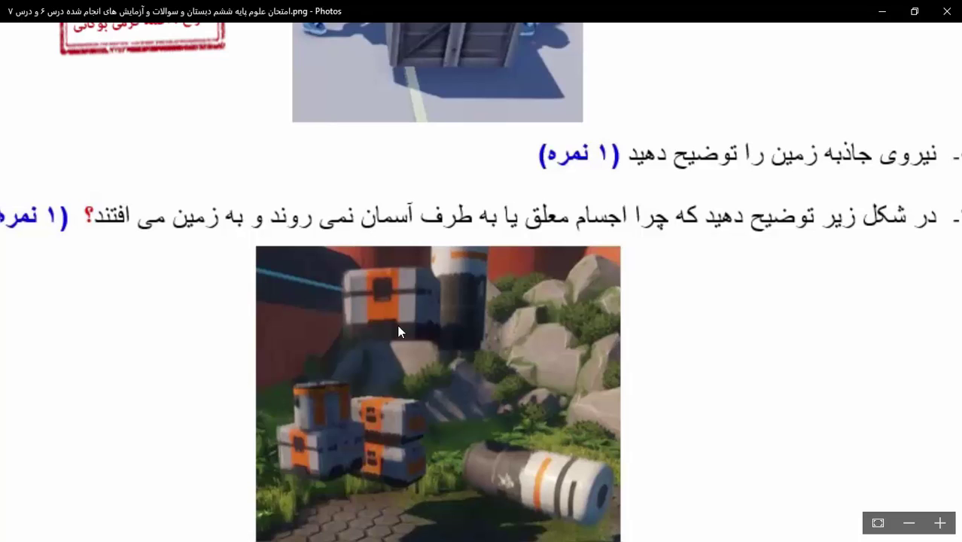
left_click_drag(397, 328, 398, 289)
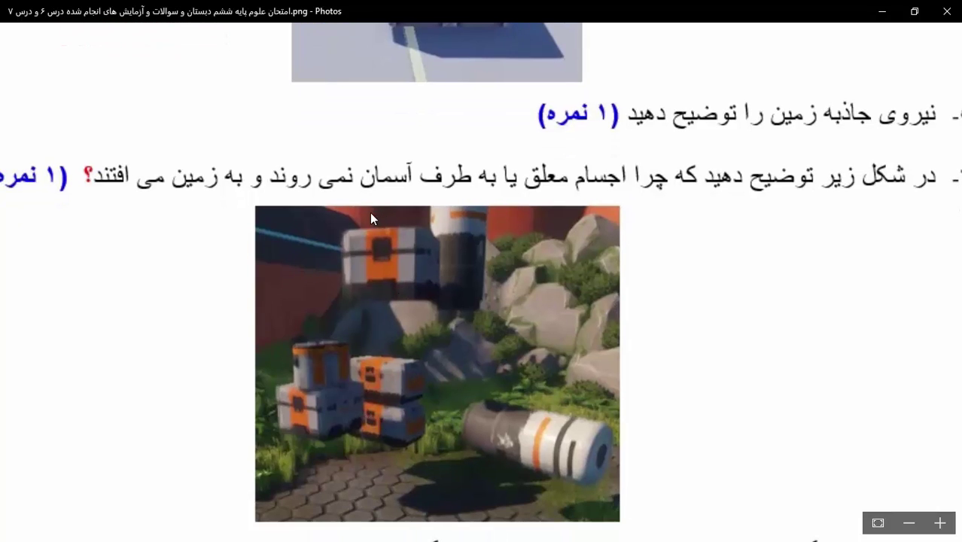
left_click_drag(167, 184, 203, 184)
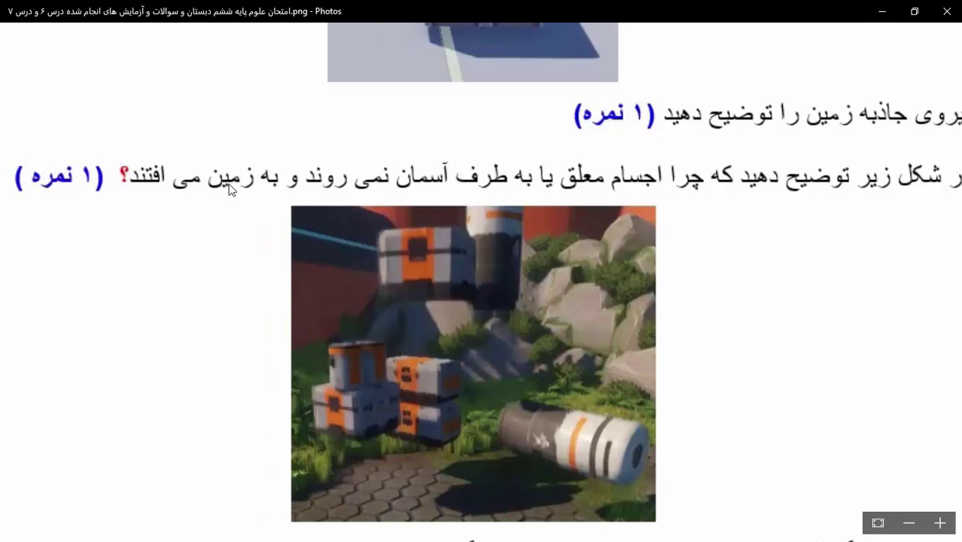
scroll(670, 194, "right", 1)
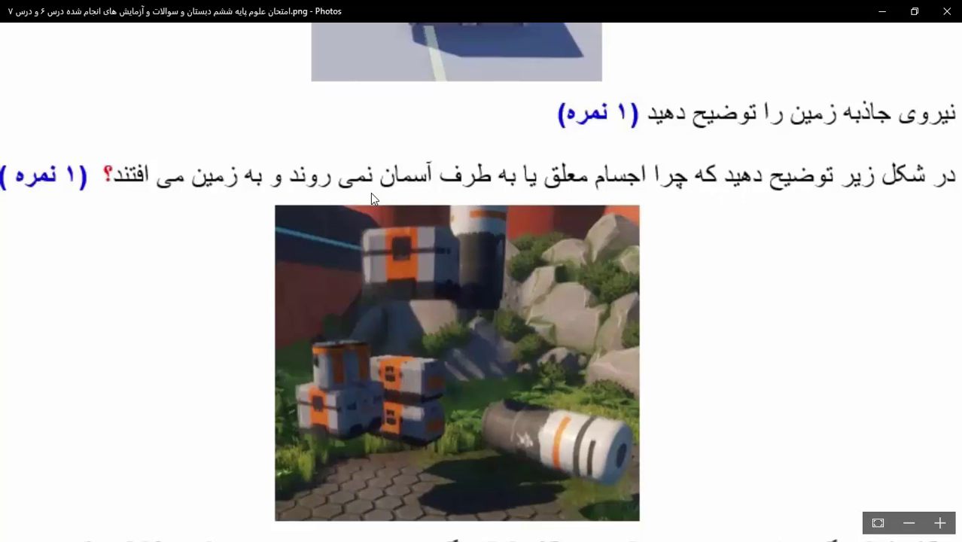
left_click_drag(200, 286, 227, 256)
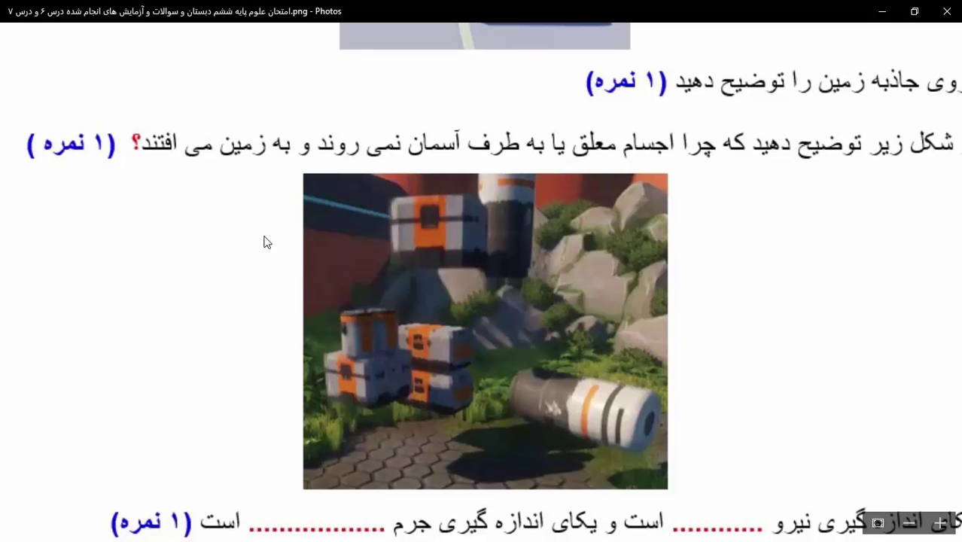
key("super")
left_click(87, 528)
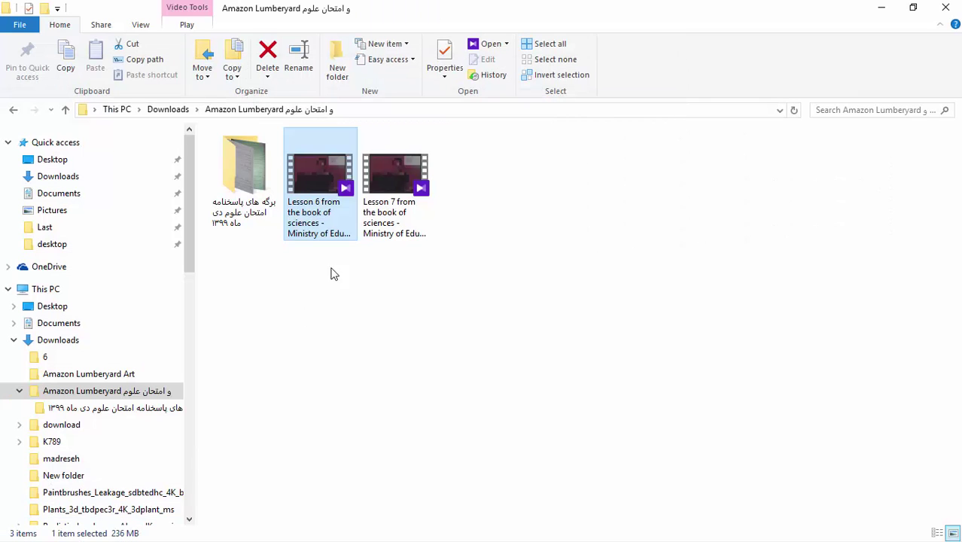
Open the Lesson 7 video in KMPlayer and jump toward its Lumberyard editor part.
double_click(382, 217)
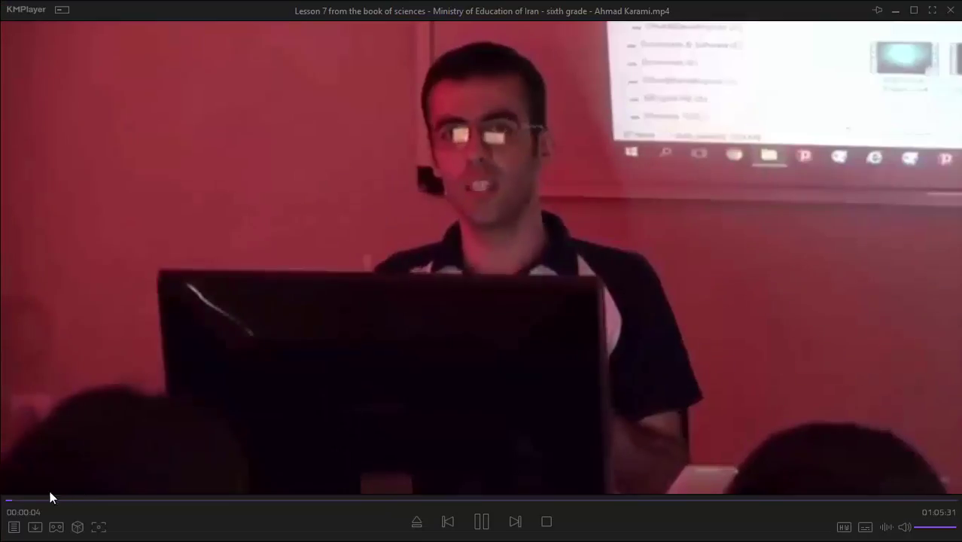
left_click(8, 499)
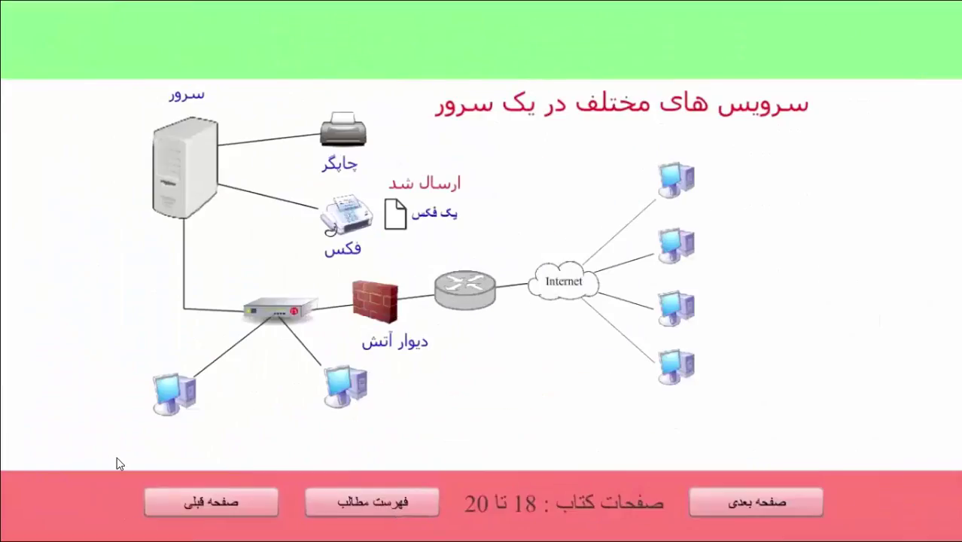
Seek the Lesson 7 video from its start ahead to 05:30.
left_click(19, 499)
left_click_drag(19, 503, 88, 502)
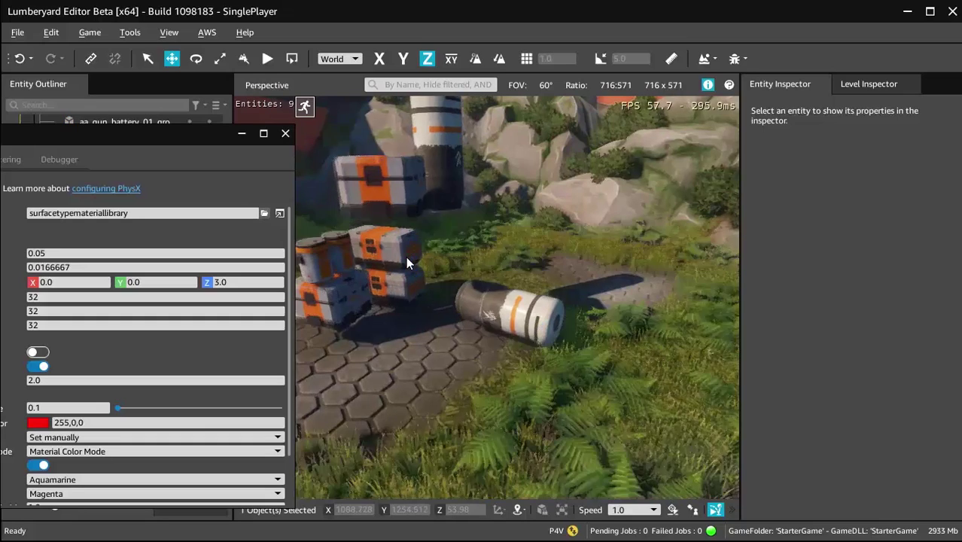
Change the gravity Z value from 3.0 to -3 and skip the demonstration forward.
left_click(242, 282)
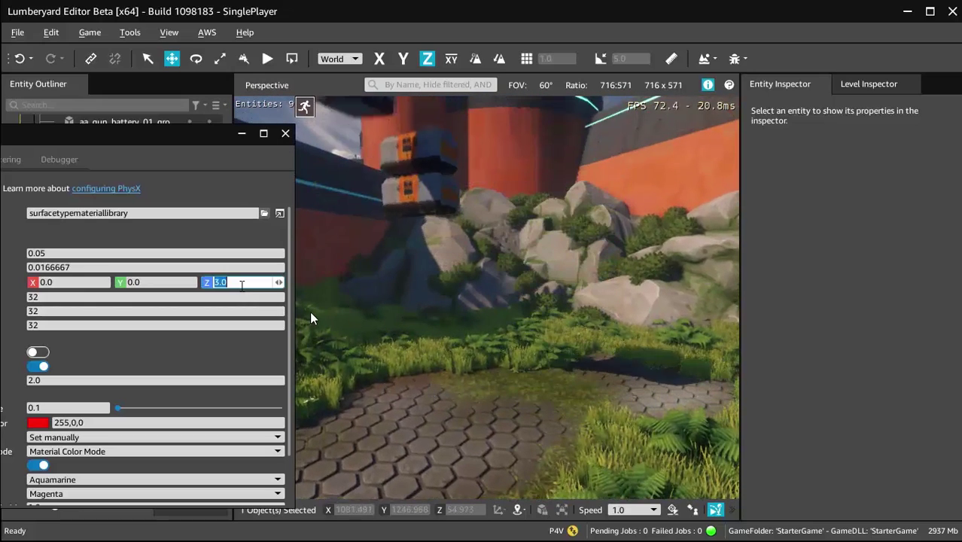
type("-3")
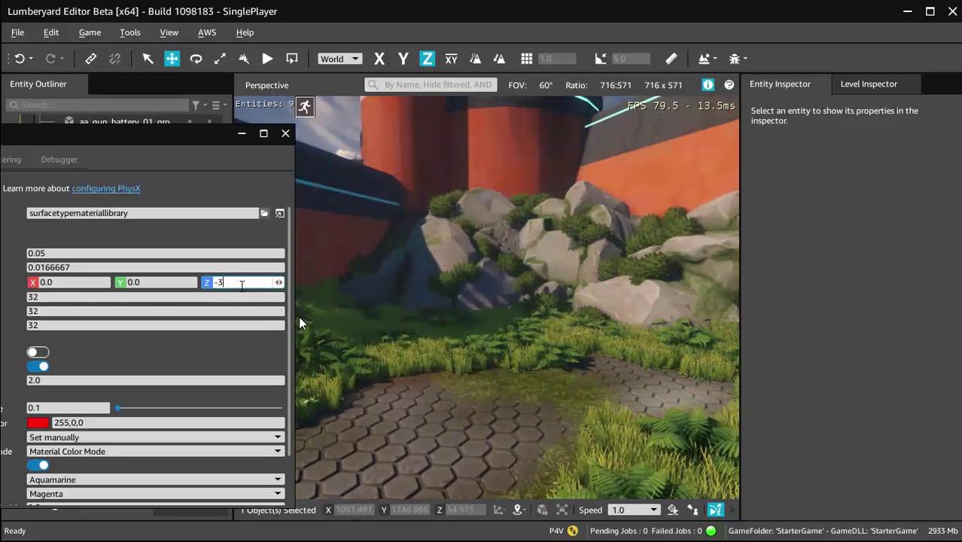
key("Return")
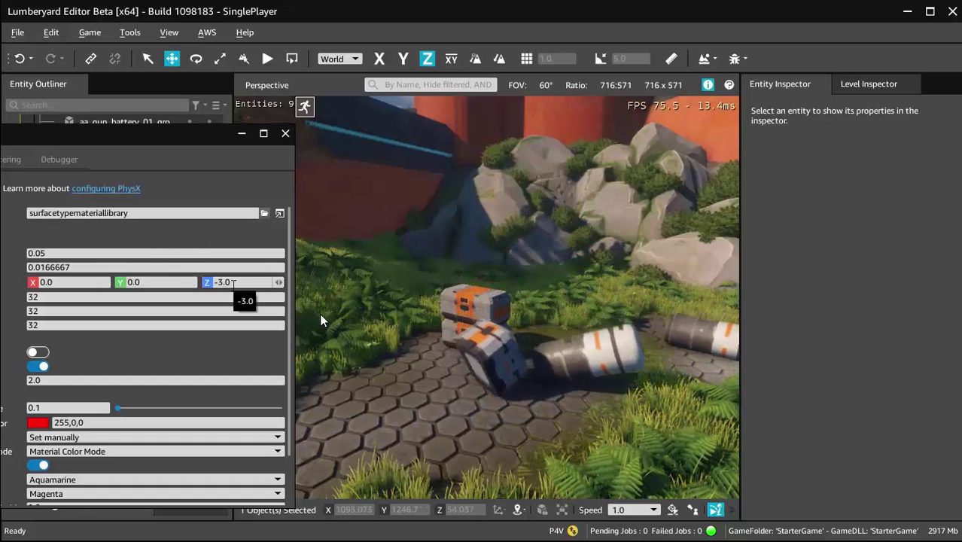
double_click(238, 283)
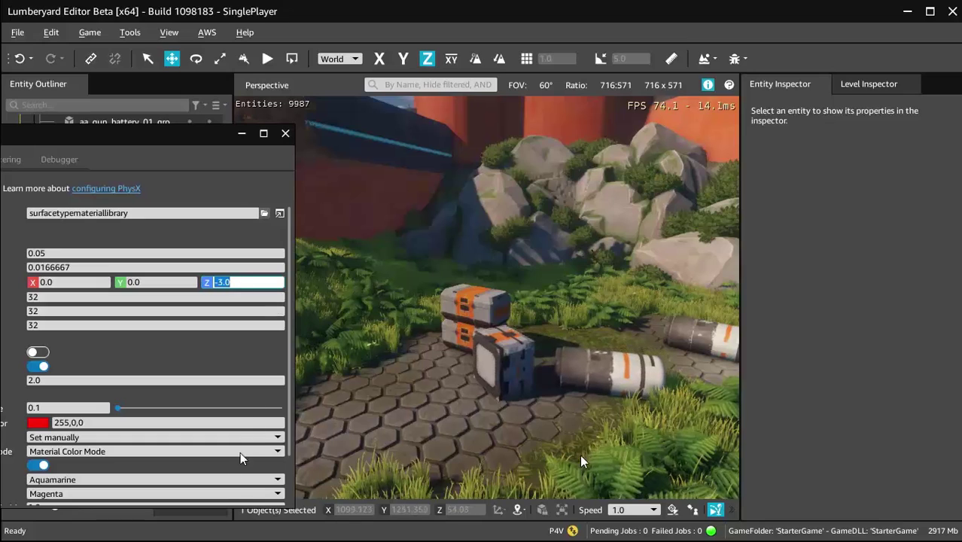
key("Return")
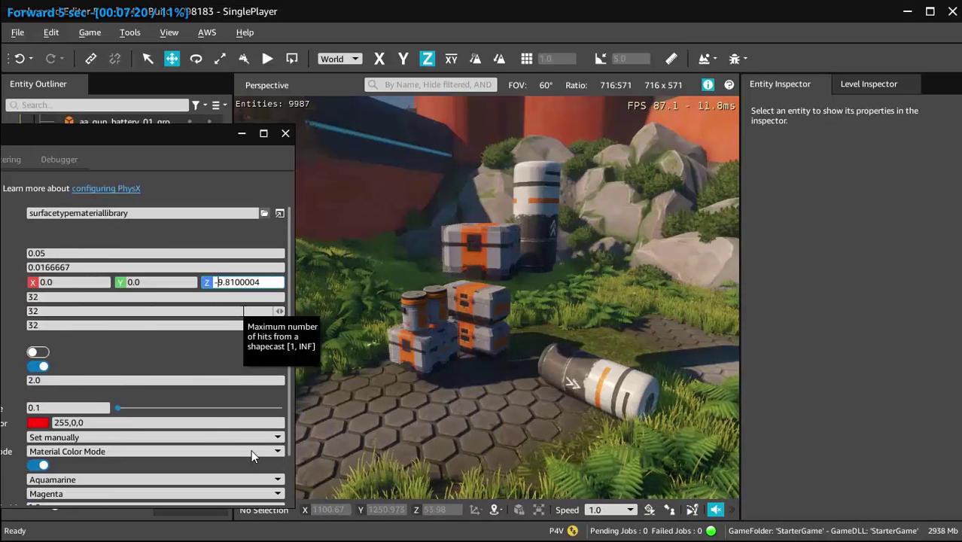
key("Return")
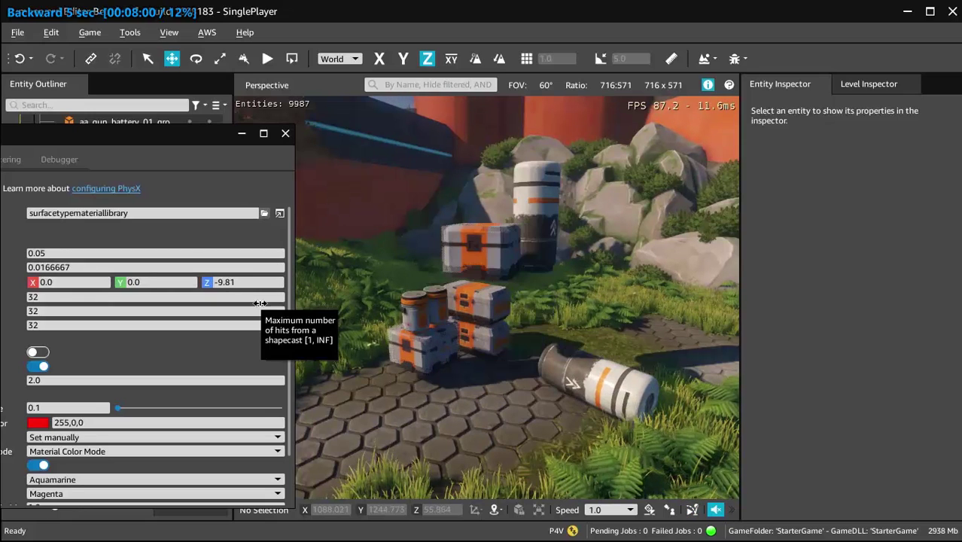
Jump the lesson back, set gravity's Z value to 1, and finish the demonstration.
key("ctrl+p")
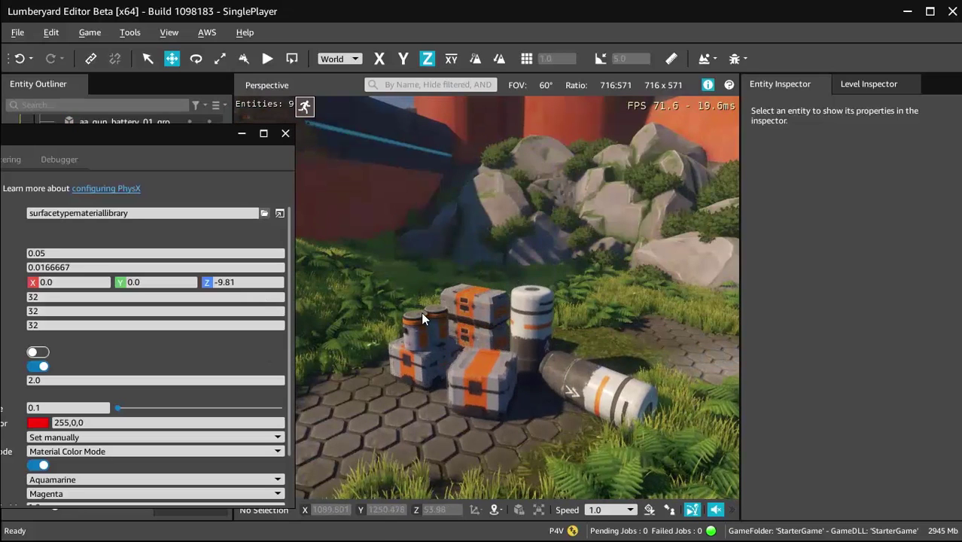
left_click(242, 283)
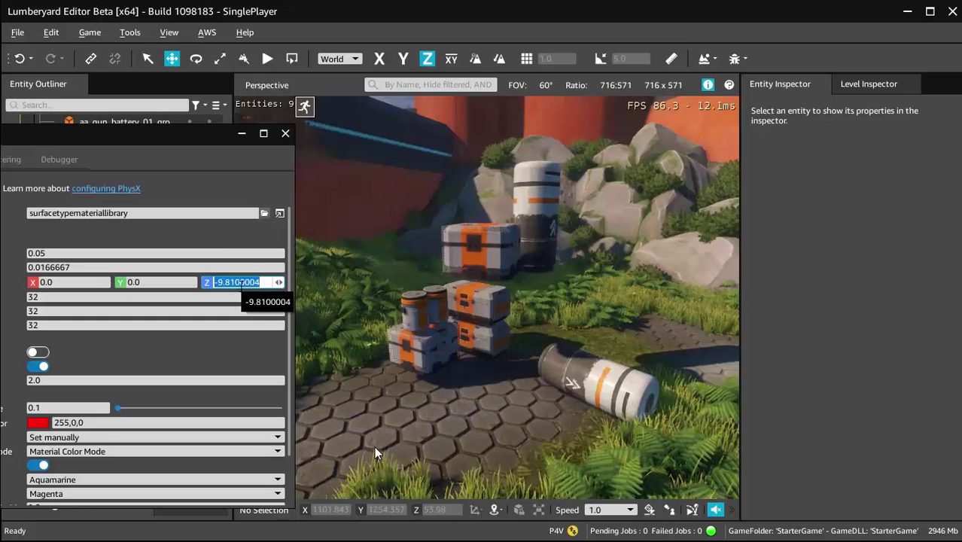
type("1")
key("Return")
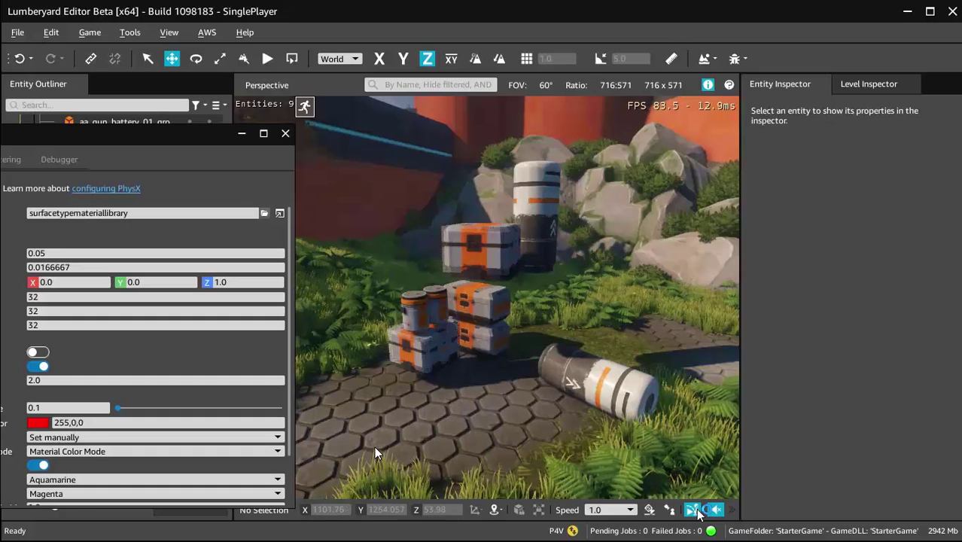
left_click(697, 510)
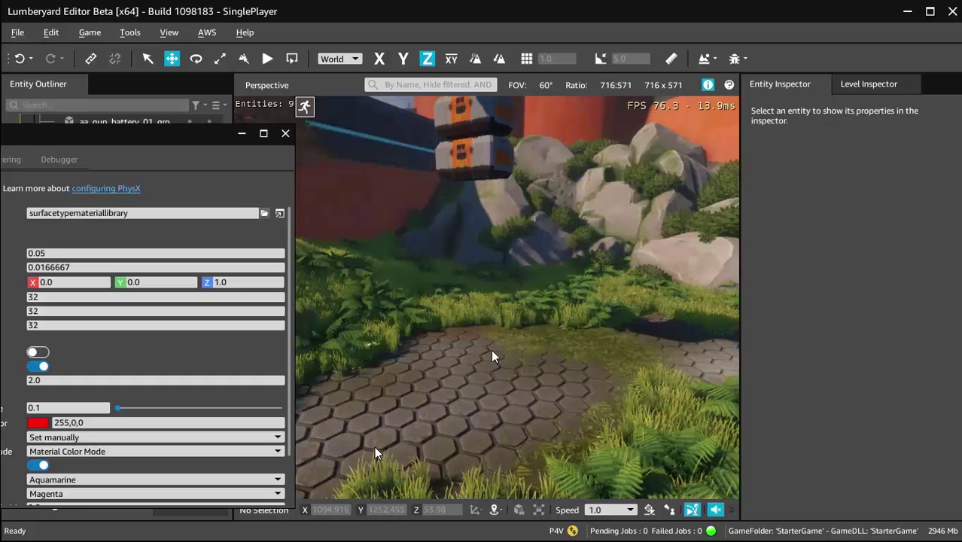
left_click(691, 509)
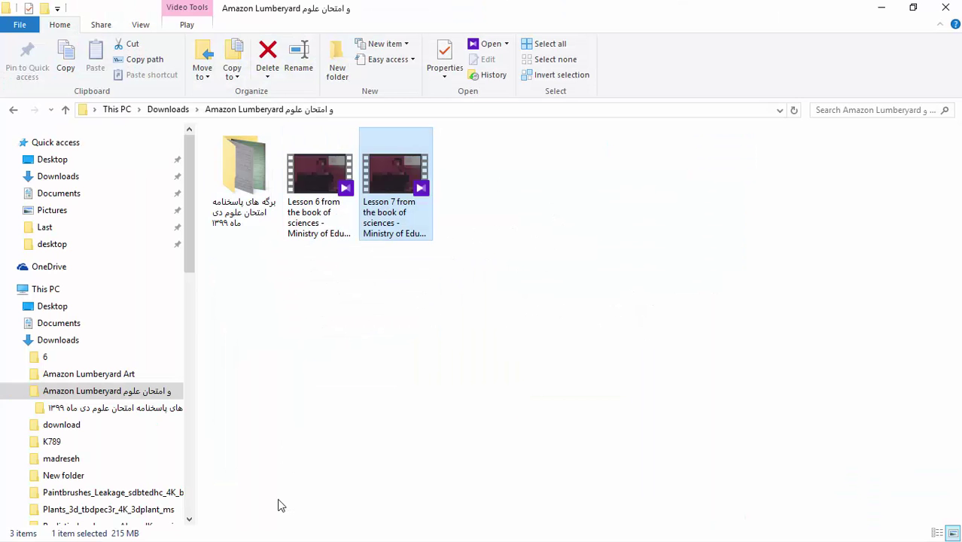
Open the Windows Start menu over the Amazon Lumberyard lesson folder.
key("super")
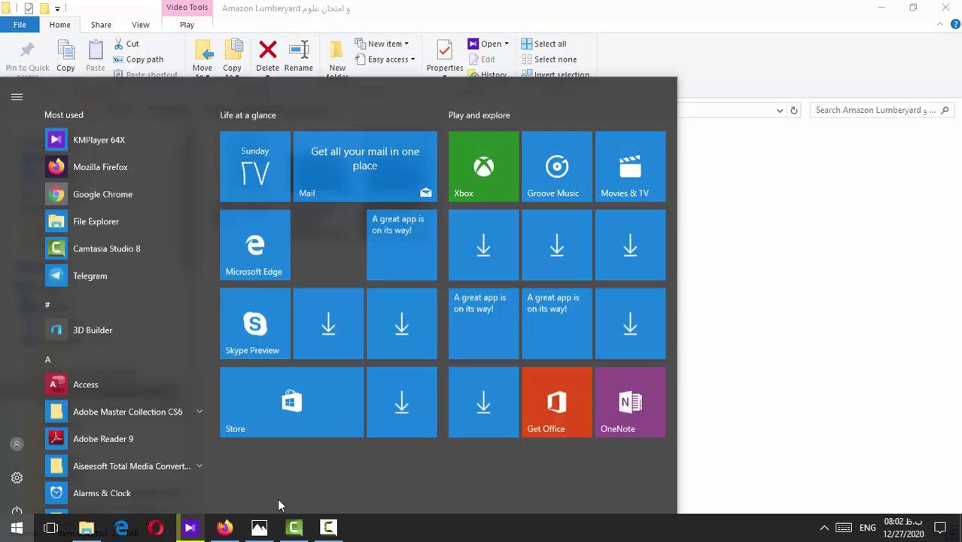
Switch to the exam sheet in Photos and scroll down to question 8 on box friction.
left_click(259, 533)
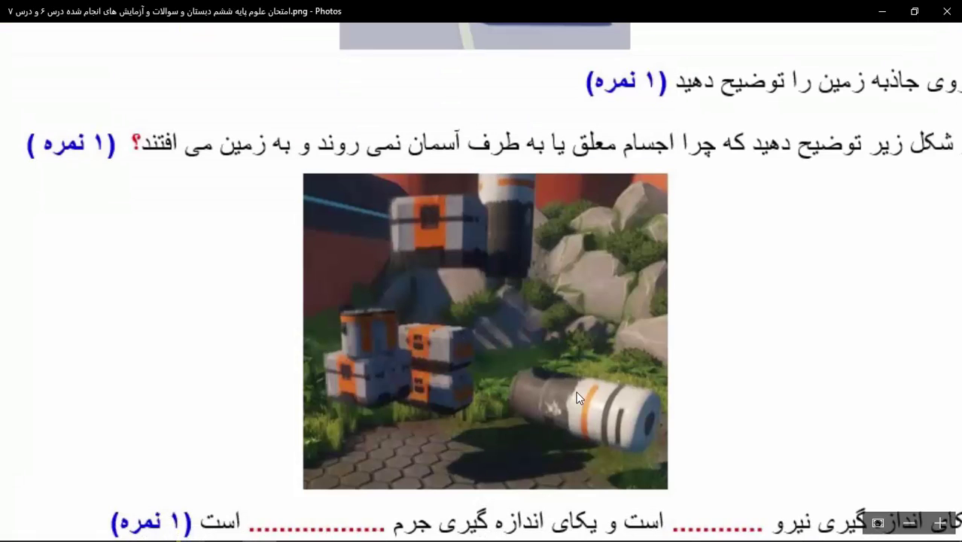
scroll(581, 360, "down", 3)
scroll(745, 313, "down", 2)
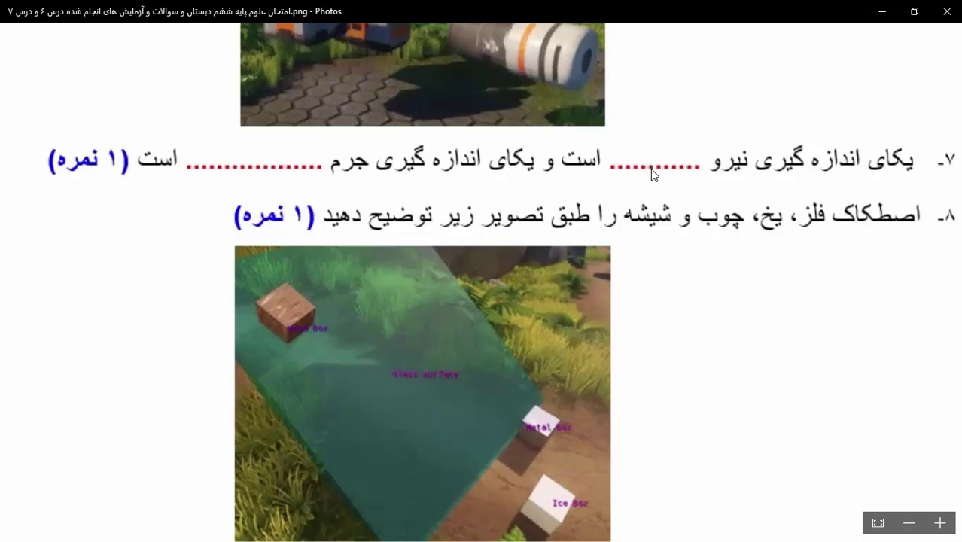
scroll(731, 230, "down", 2)
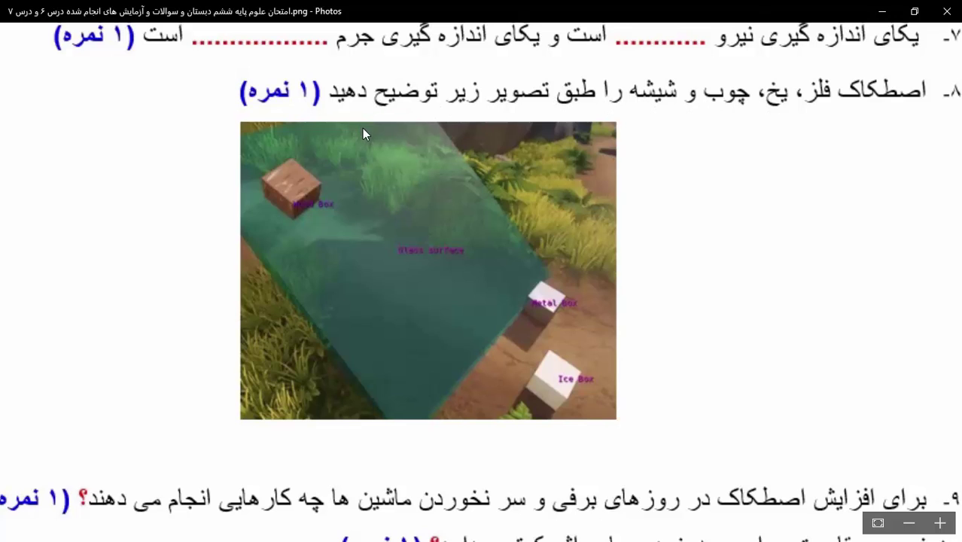
key("super")
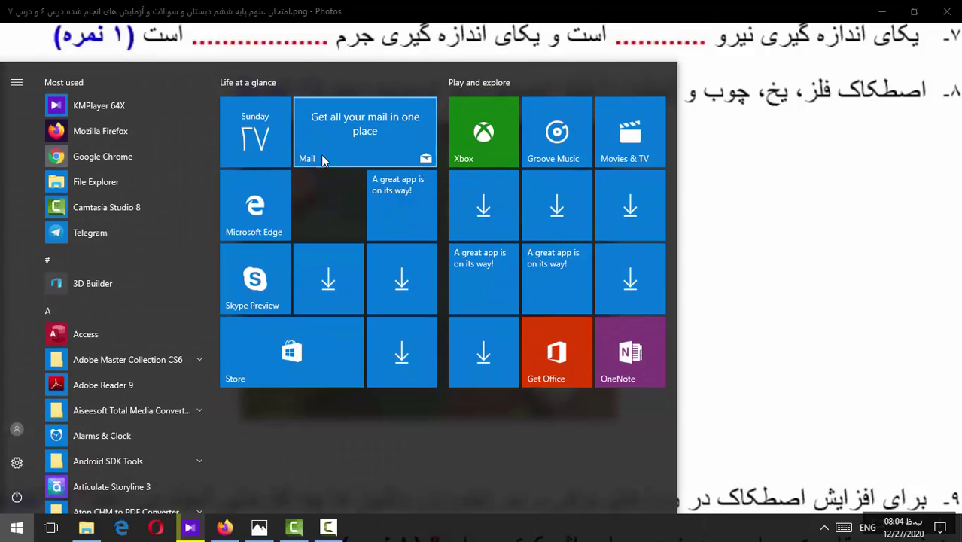
Play the Lesson 7 video and skip ahead to textbook page 62 at 36:30.
left_click(86, 527)
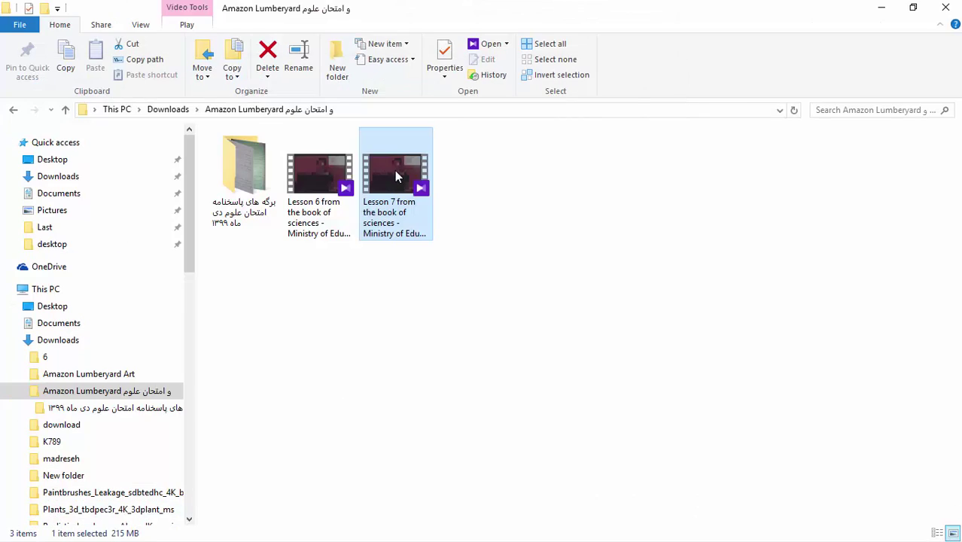
double_click(397, 176)
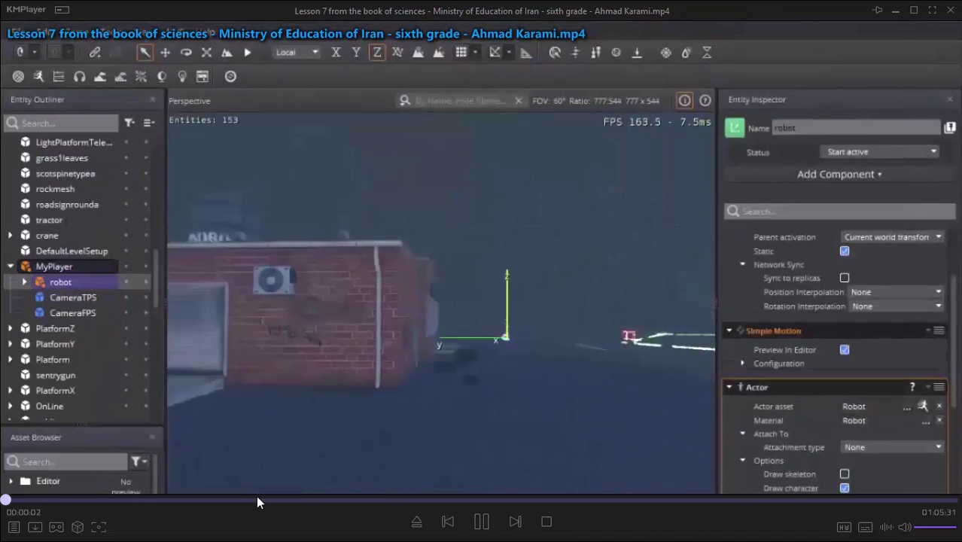
left_click_drag(256, 496, 307, 495)
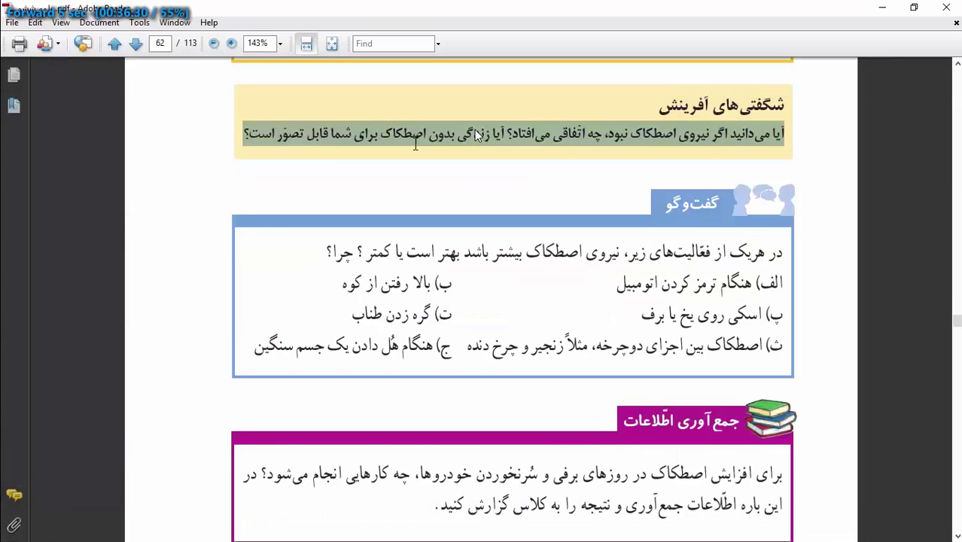
Rewind the lesson video to the Metal Box resting on the glass surface.
key("Left")
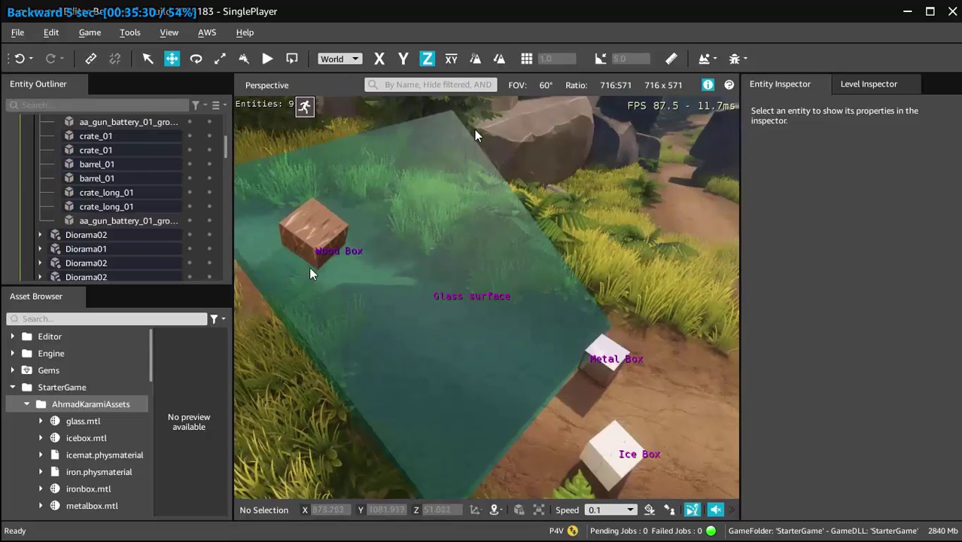
key("Right")
key("Left")
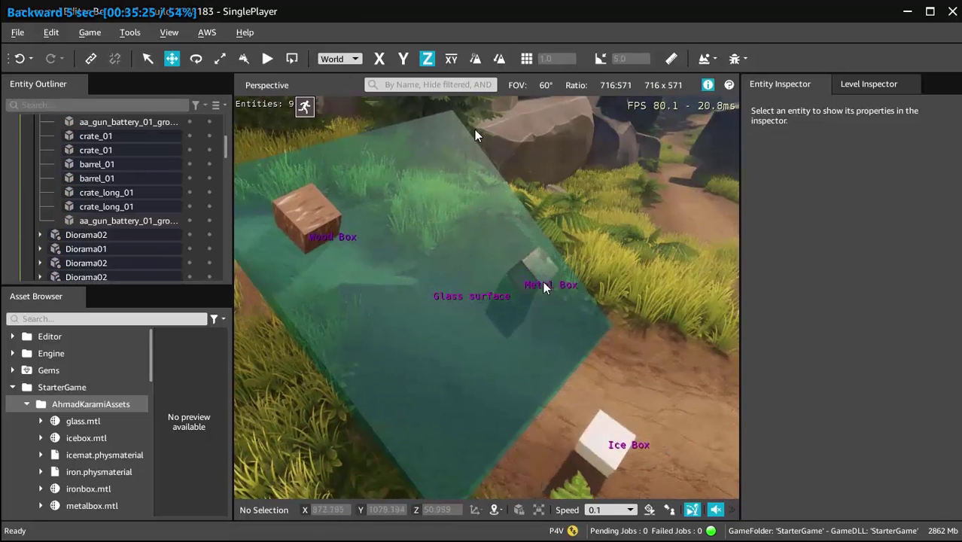
key("Left")
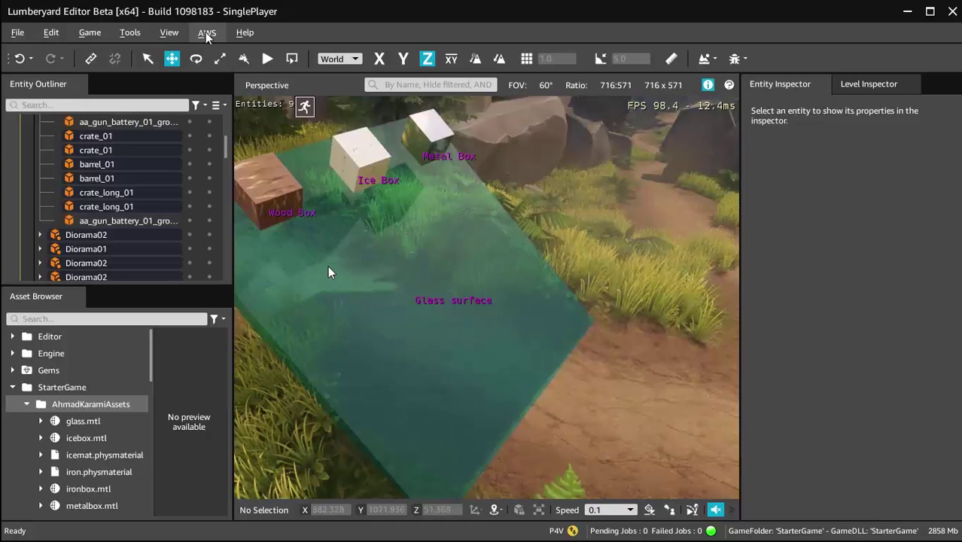
key("Left")
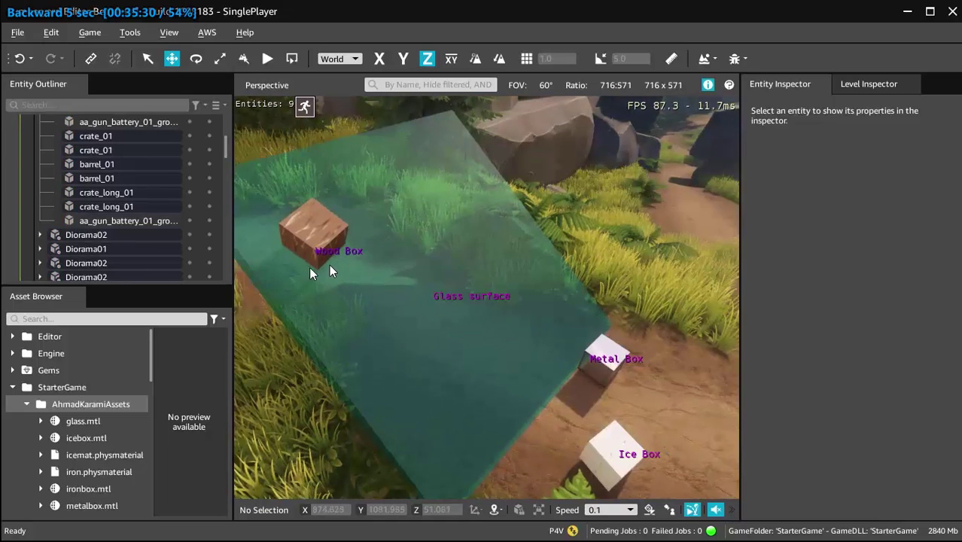
key("Left")
key("Left")
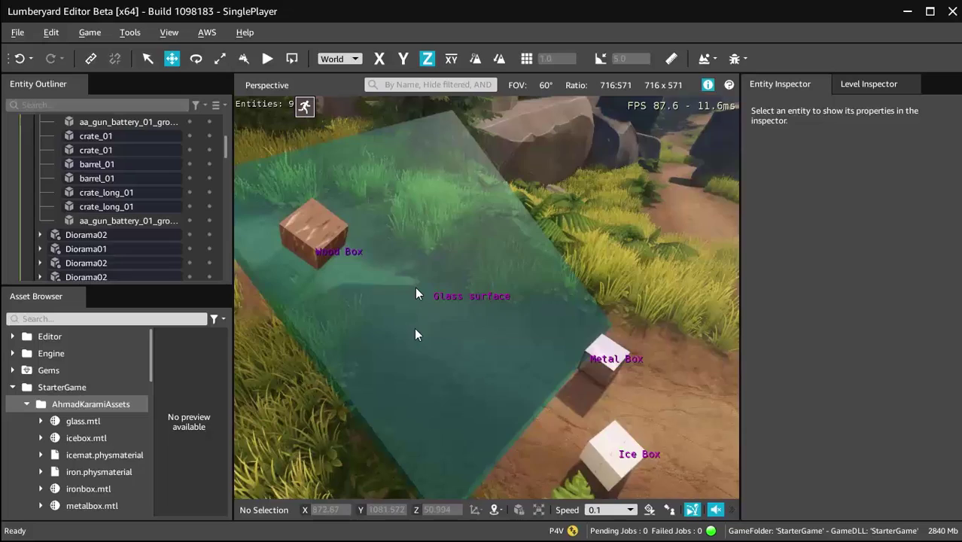
key("Left")
key("Left")
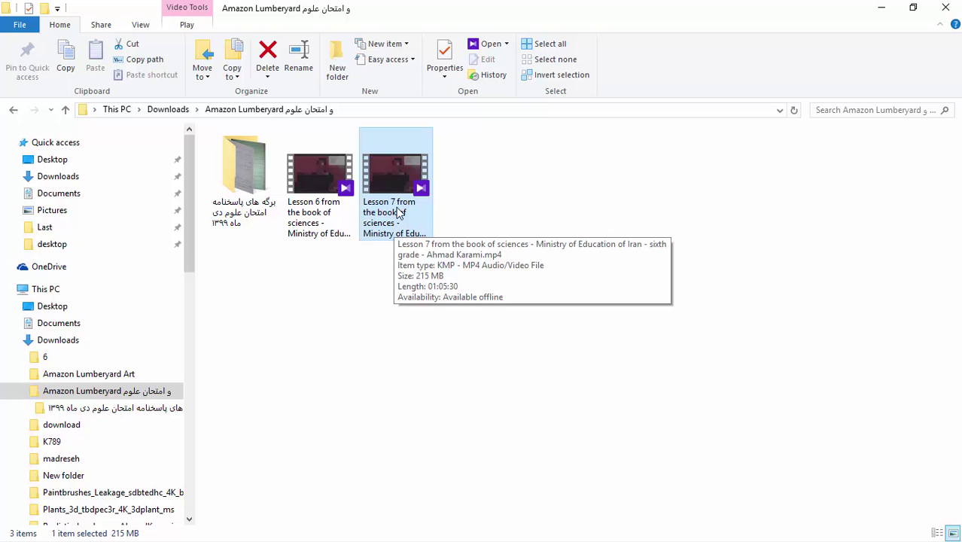
key("super")
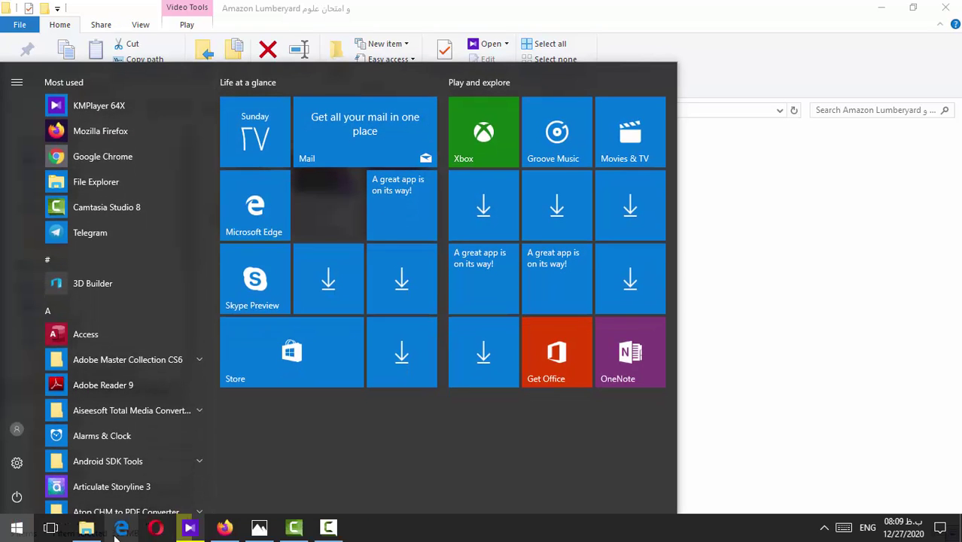
left_click(86, 528)
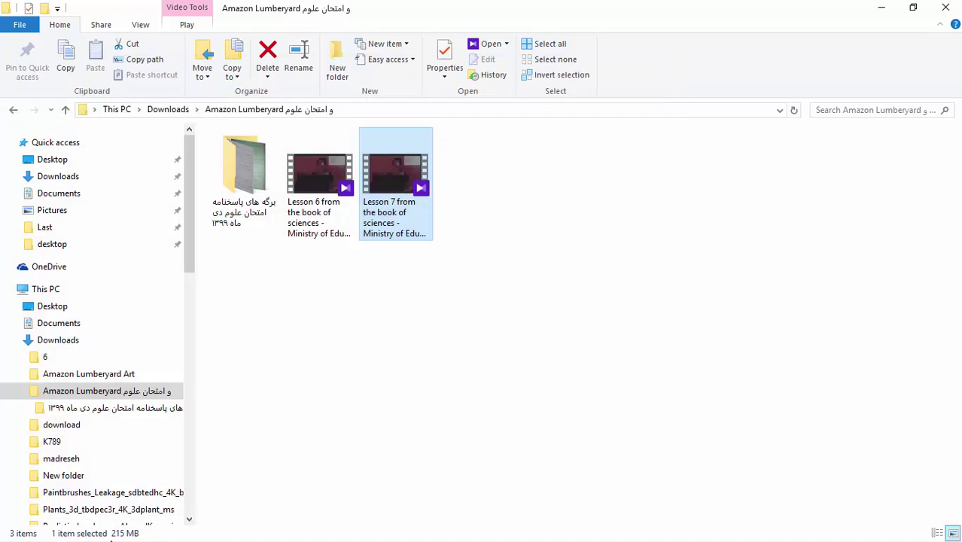
key("super")
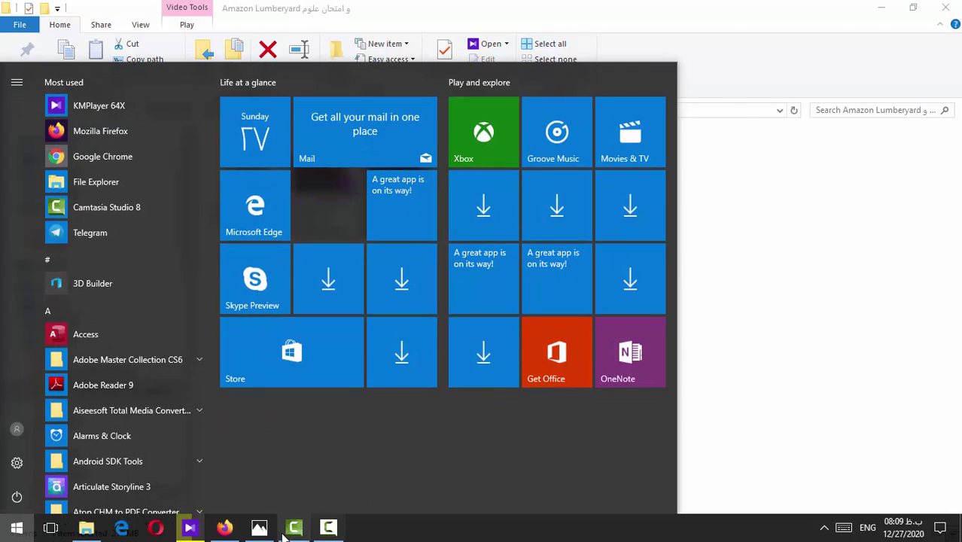
left_click(259, 528)
scroll(711, 297, "down", 1)
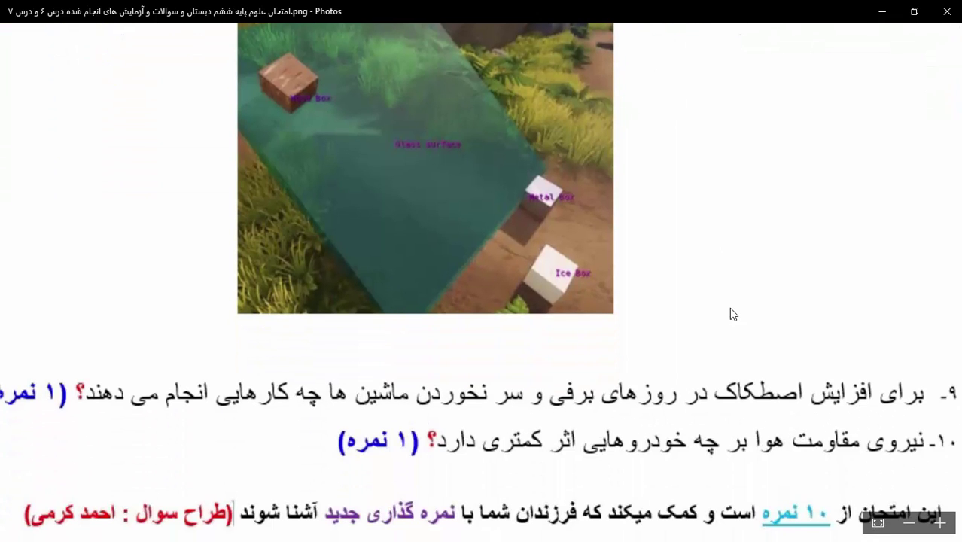
scroll(723, 331, "left", 1)
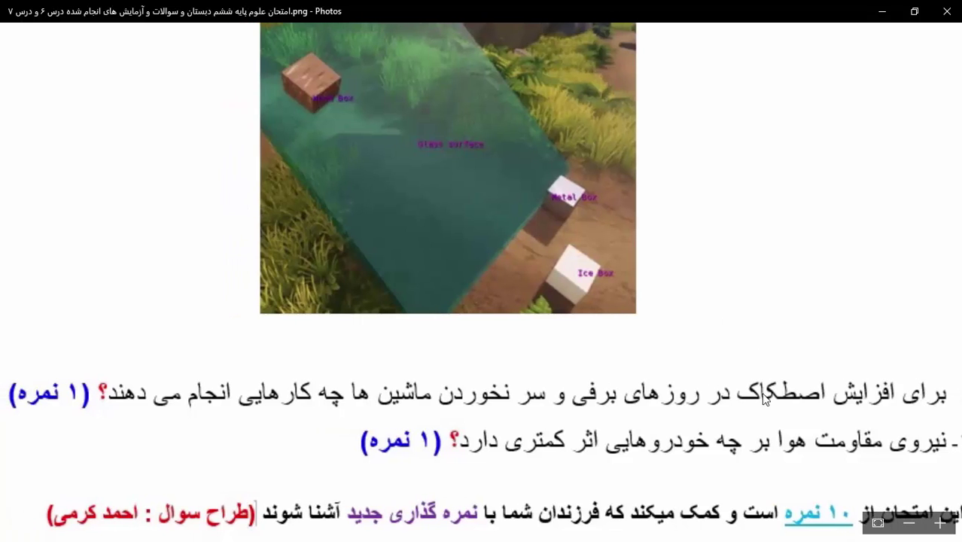
scroll(677, 418, "left", 2)
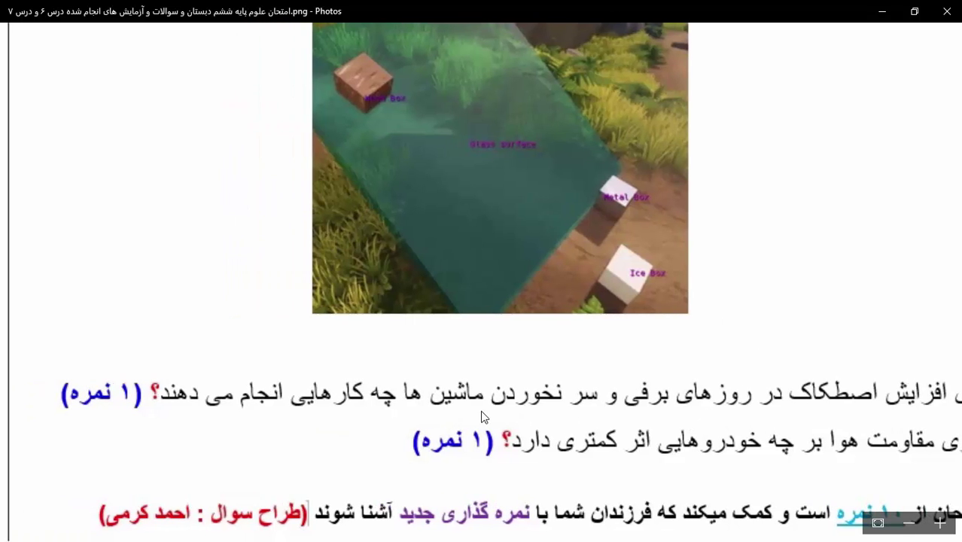
scroll(296, 399, "right", 3)
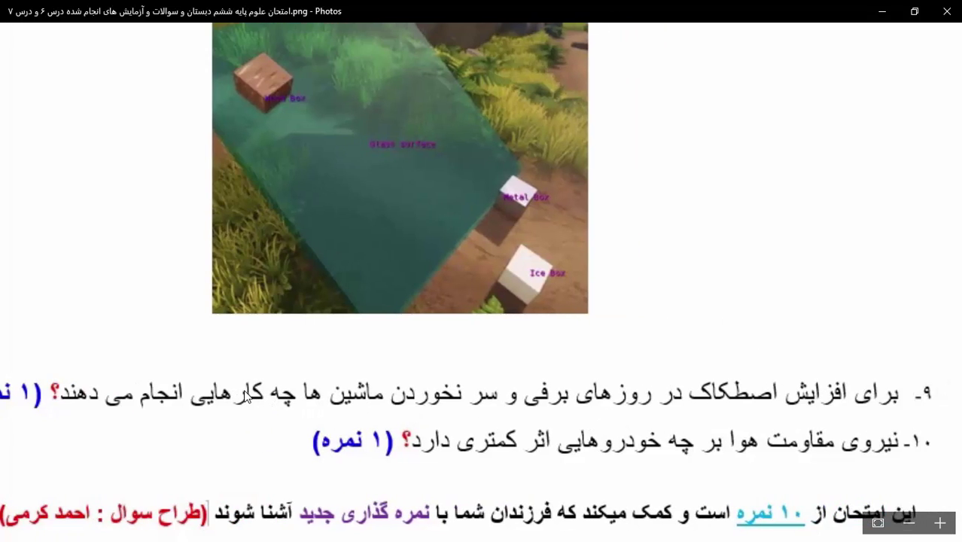
scroll(248, 384, "left", 3)
scroll(195, 373, "right", 3)
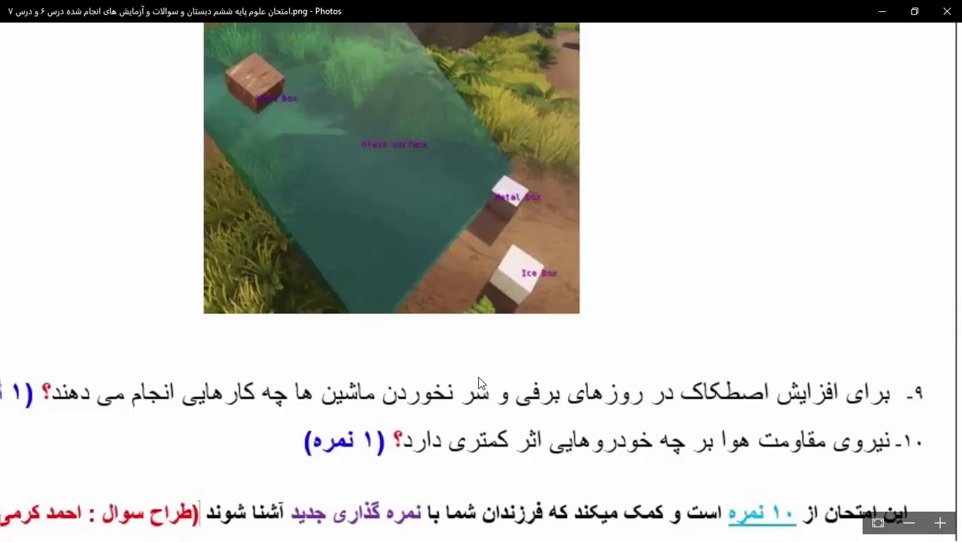
scroll(769, 386, "left", 1)
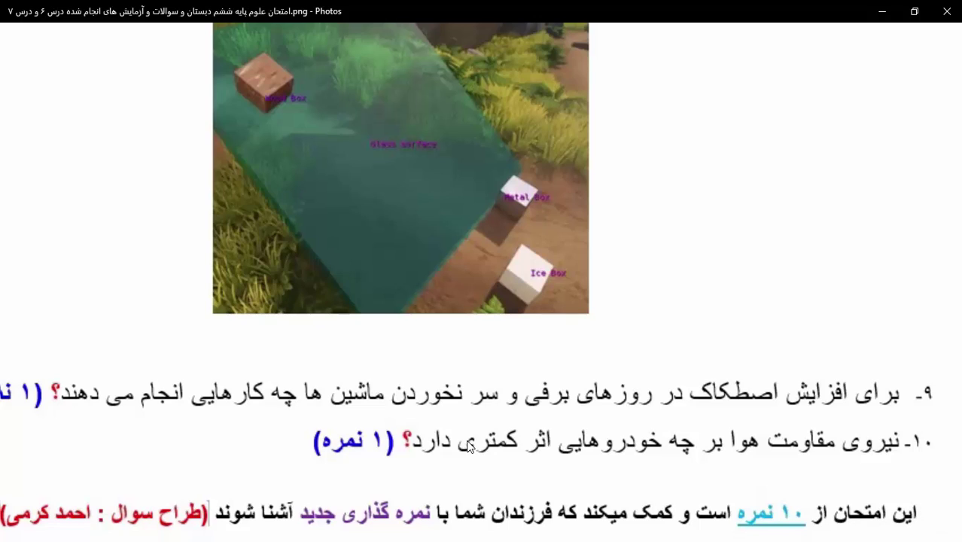
mouse_move(468, 445)
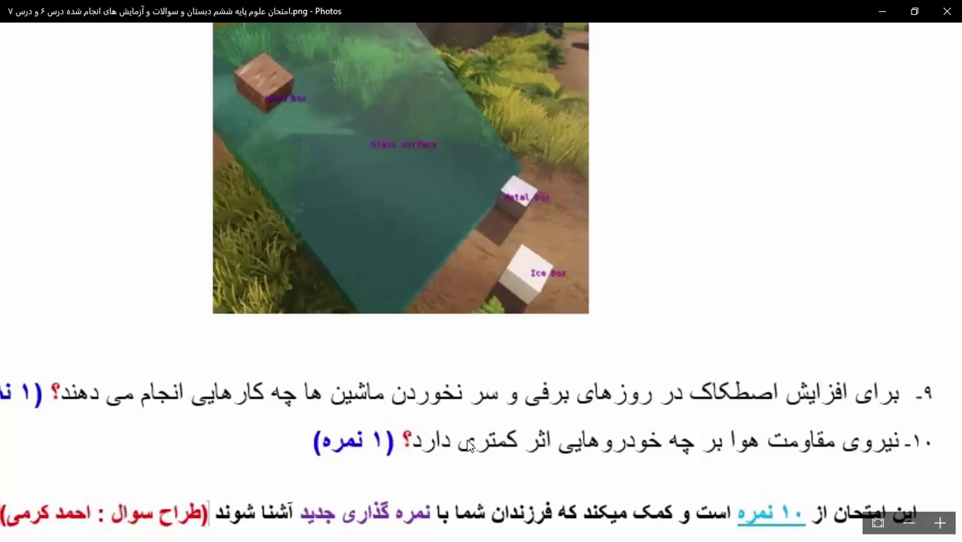
Switch to the Amazon Lumberyard folder window and open the answer-sheets subfolder.
key("super")
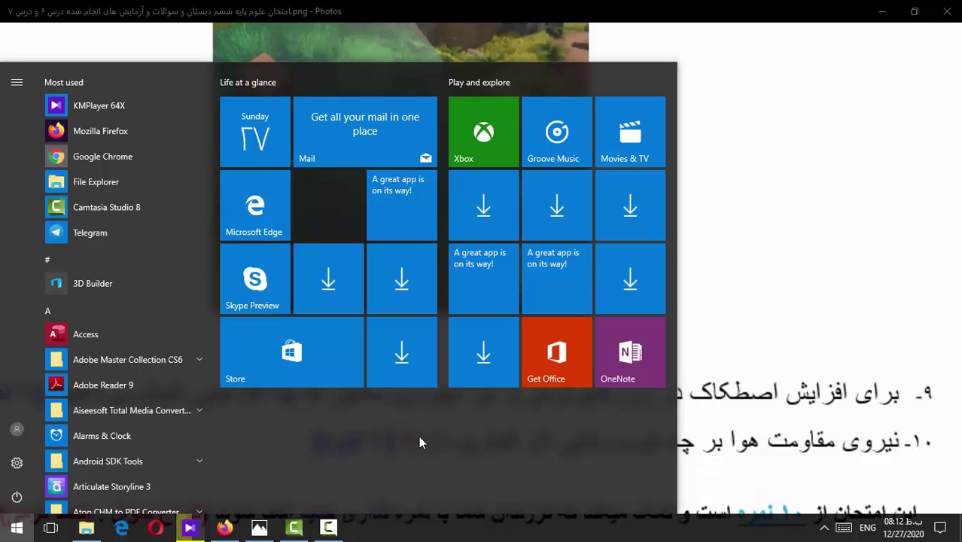
mouse_move(86, 531)
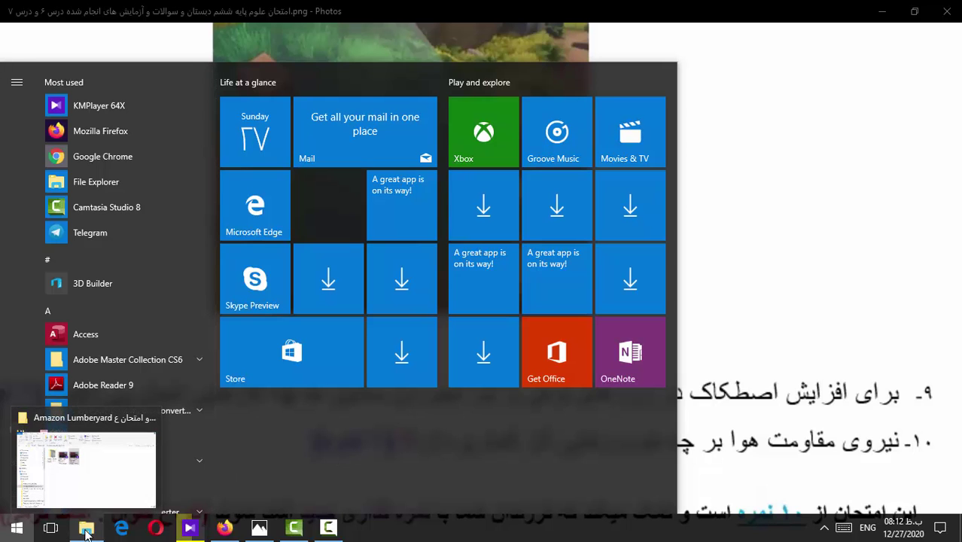
left_click(106, 482)
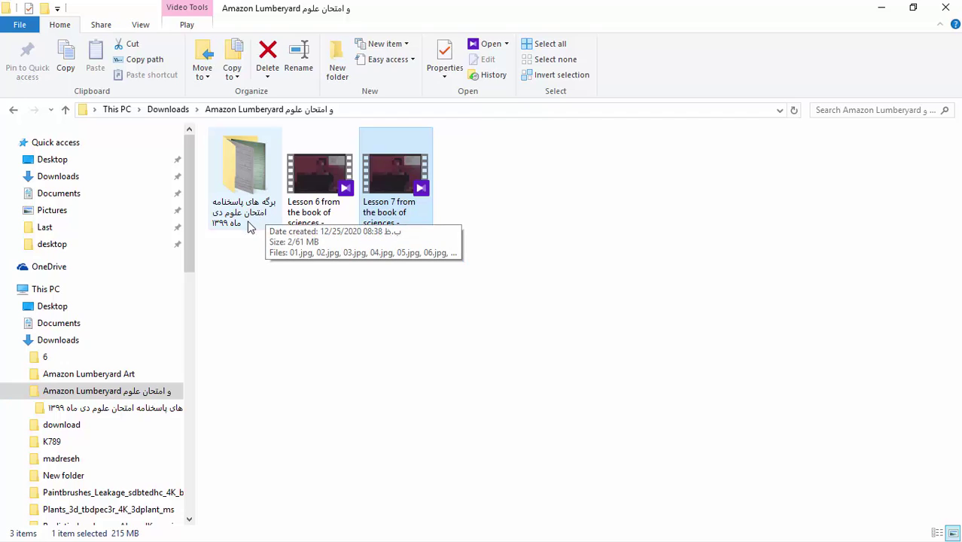
left_click(241, 211)
double_click(250, 222)
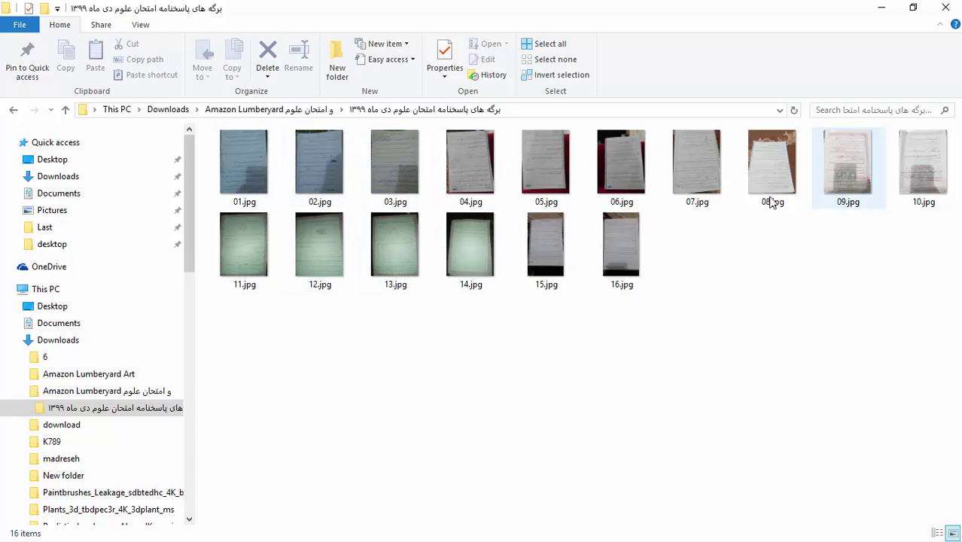
Open 01.jpg and pan down through questions 3 and 4 to the page bottom.
double_click(258, 167)
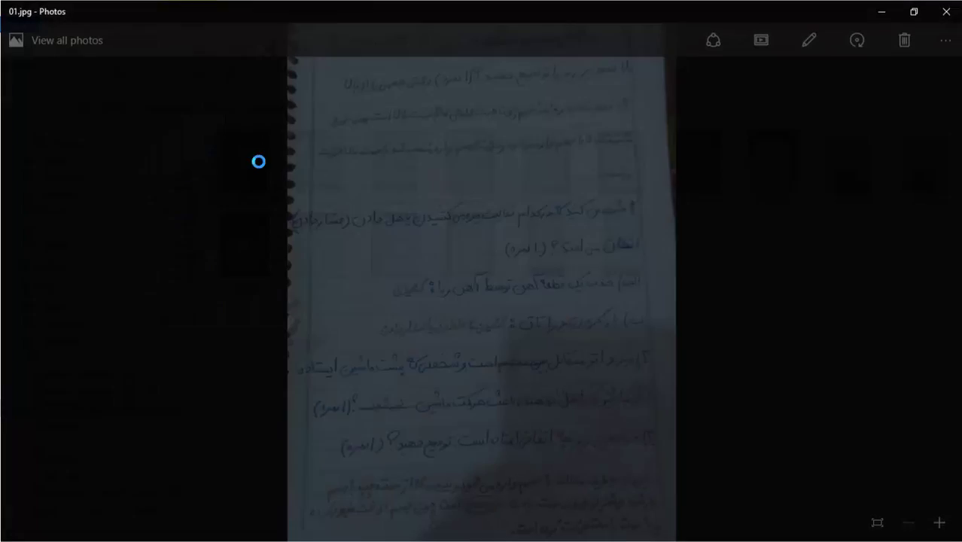
scroll(585, 180, "up", 3)
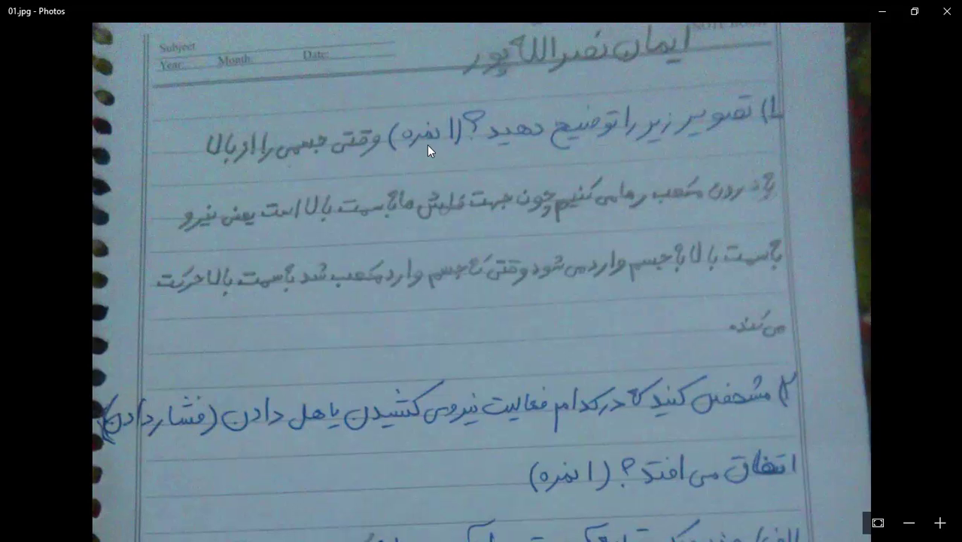
left_click_drag(439, 278, 443, 150)
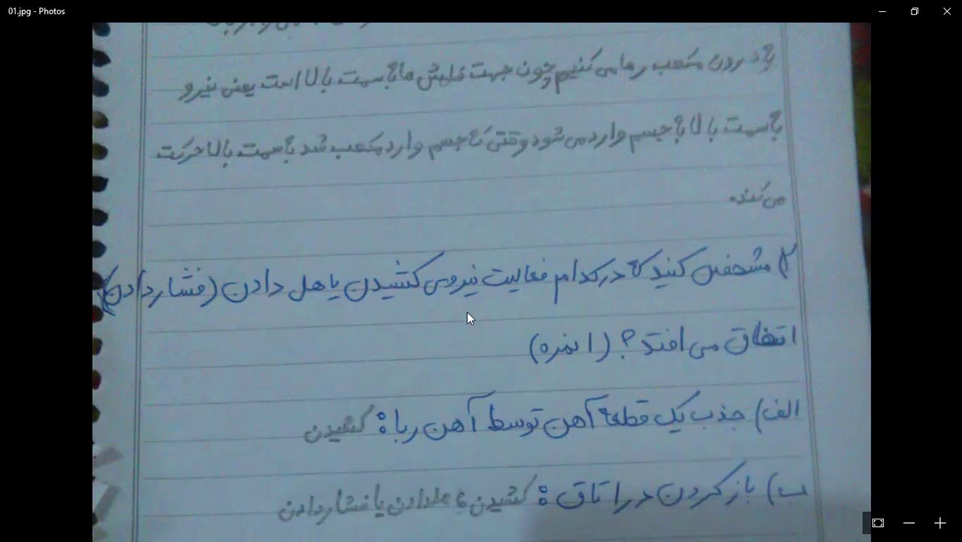
left_click_drag(466, 311, 466, 157)
left_click_drag(451, 350, 451, 266)
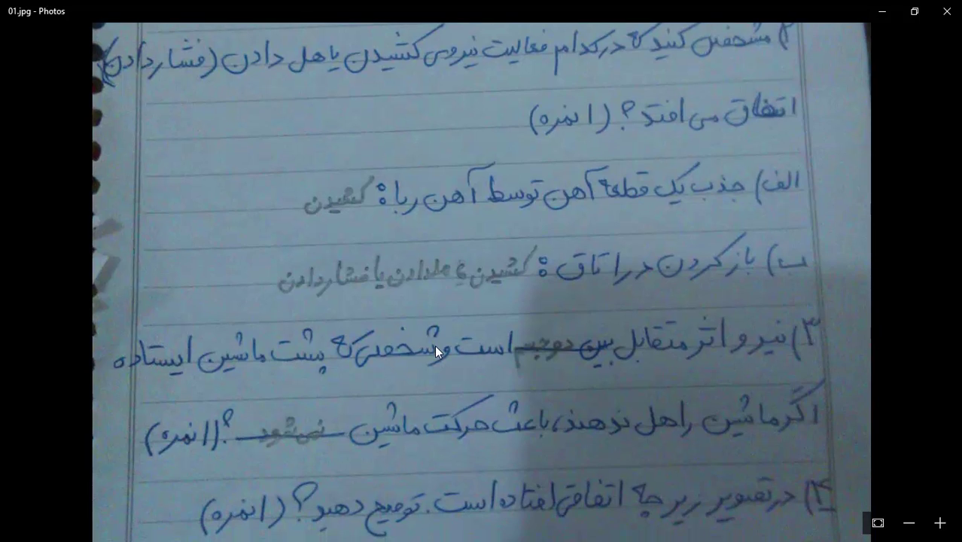
left_click_drag(442, 357, 449, 234)
left_click_drag(452, 338, 451, 304)
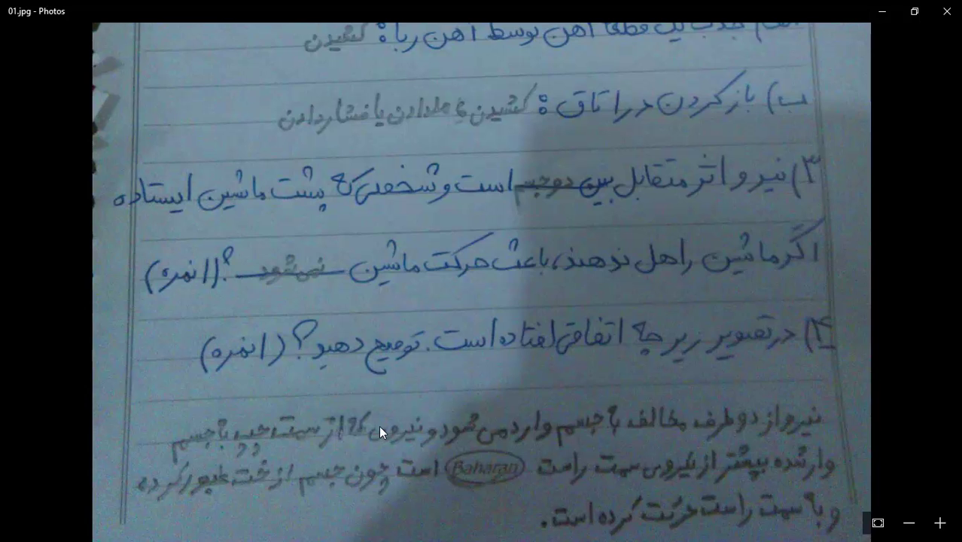
scroll(461, 366, "down", 5)
Move to 02.jpg, pan over its lower lines, and zoom in on the lower notebook text.
left_click(954, 282)
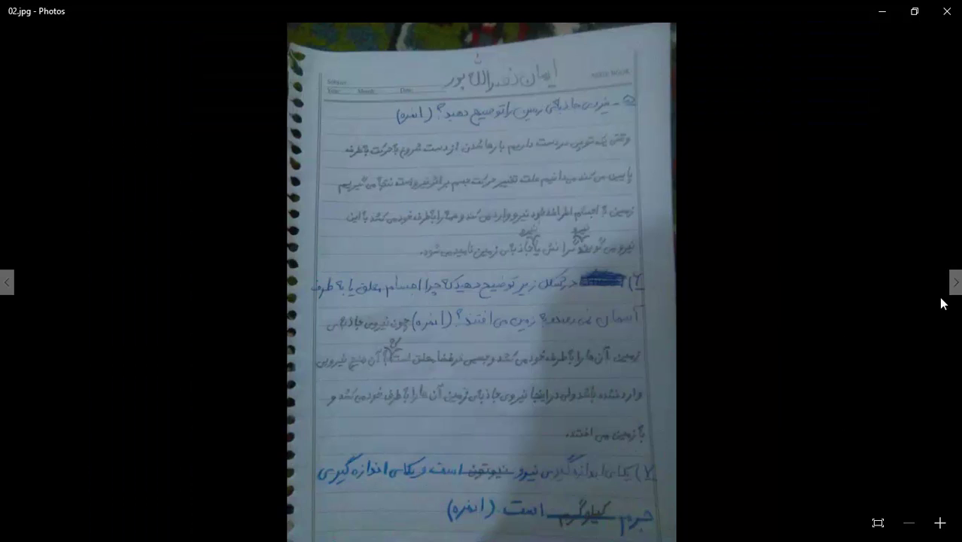
scroll(561, 198, "up", 3)
mouse_move(529, 241)
left_mouse_down()
mouse_move(518, 339)
mouse_move(521, 55)
left_mouse_up()
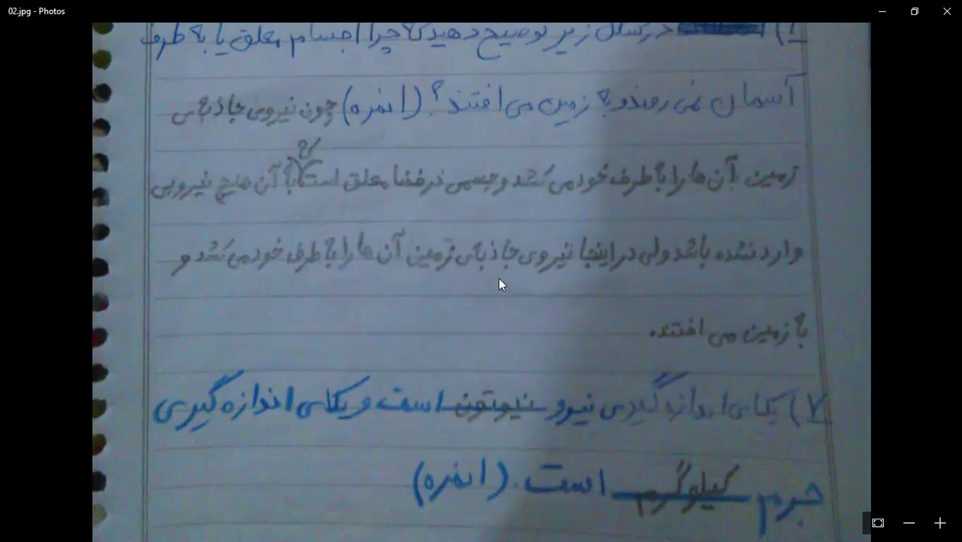
left_click_drag(498, 284, 498, 278)
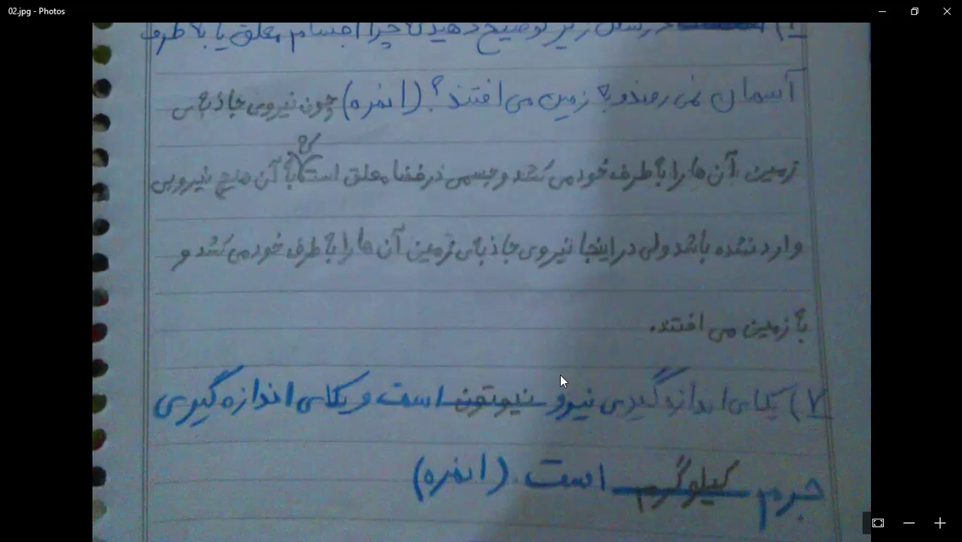
double_click(546, 359)
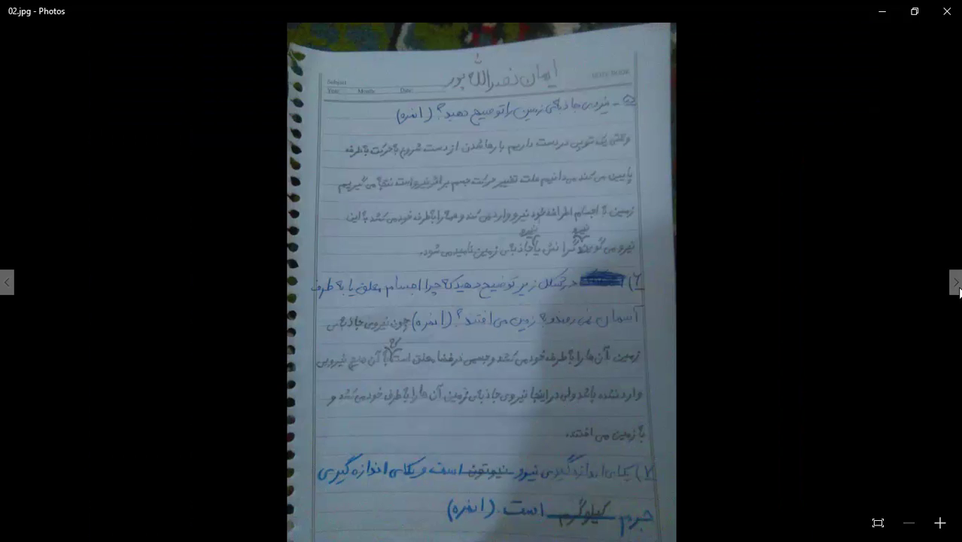
double_click(649, 400)
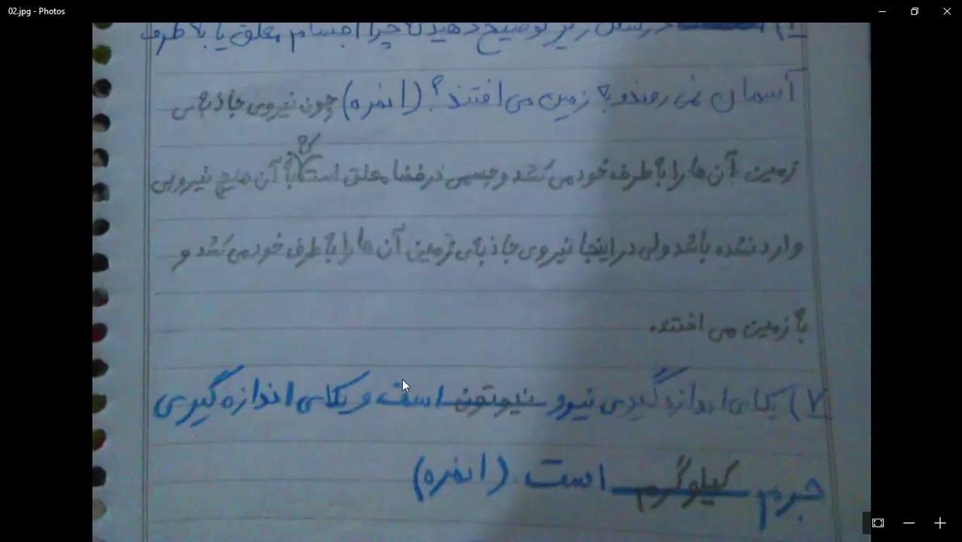
double_click(561, 341)
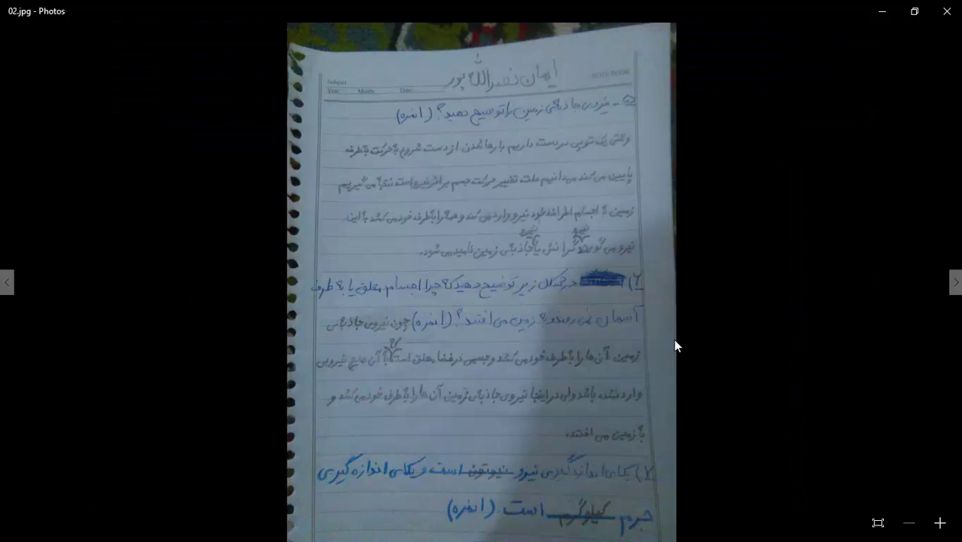
Zoom into 03.jpg to read the answers to questions 9 and 10.
left_click(954, 282)
double_click(554, 208)
left_click_drag(555, 207, 546, 421)
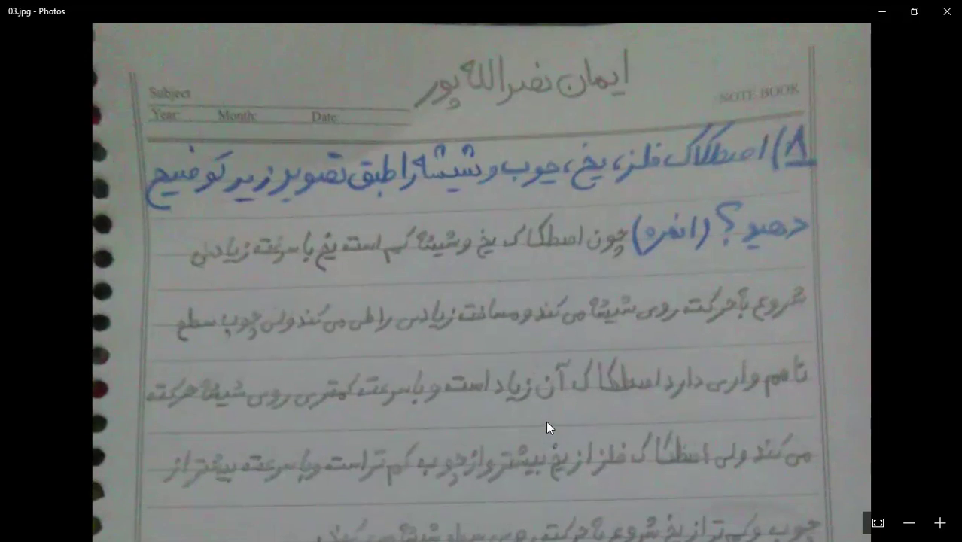
scroll(546, 421, "down", 3)
scroll(524, 169, "down", 5)
left_click_drag(500, 380, 503, 316)
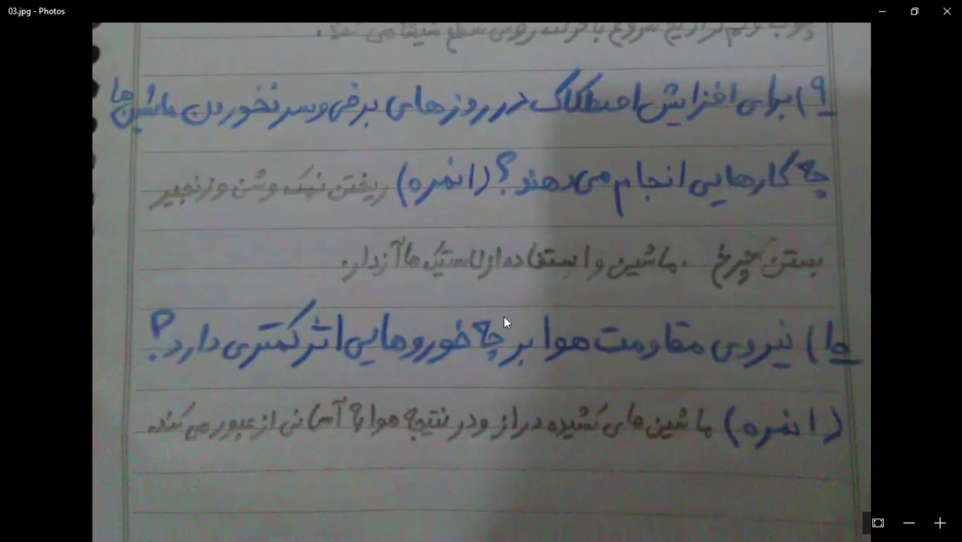
double_click(829, 322)
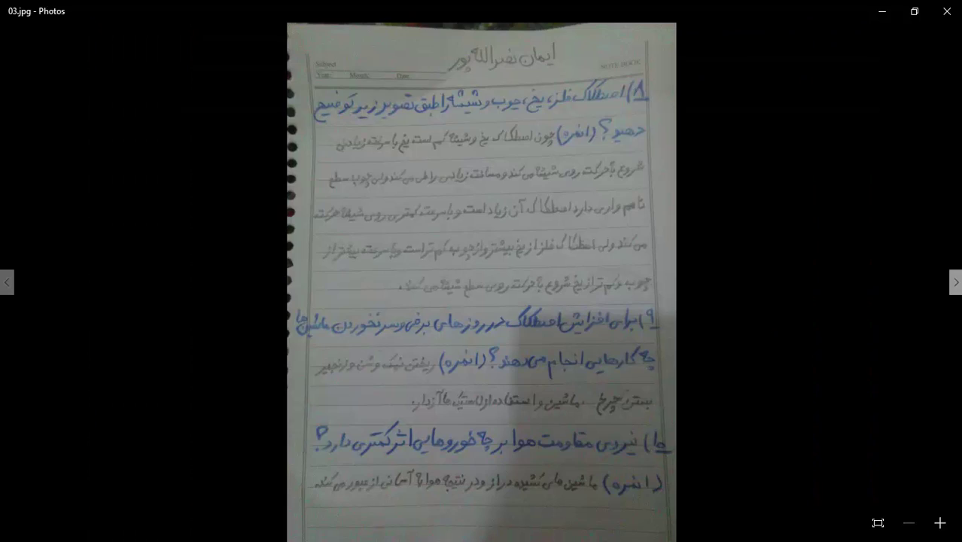
Zoom into 04.jpg and read from its header down through the lower lines.
left_click(955, 282)
double_click(516, 196)
left_click_drag(516, 196, 522, 393)
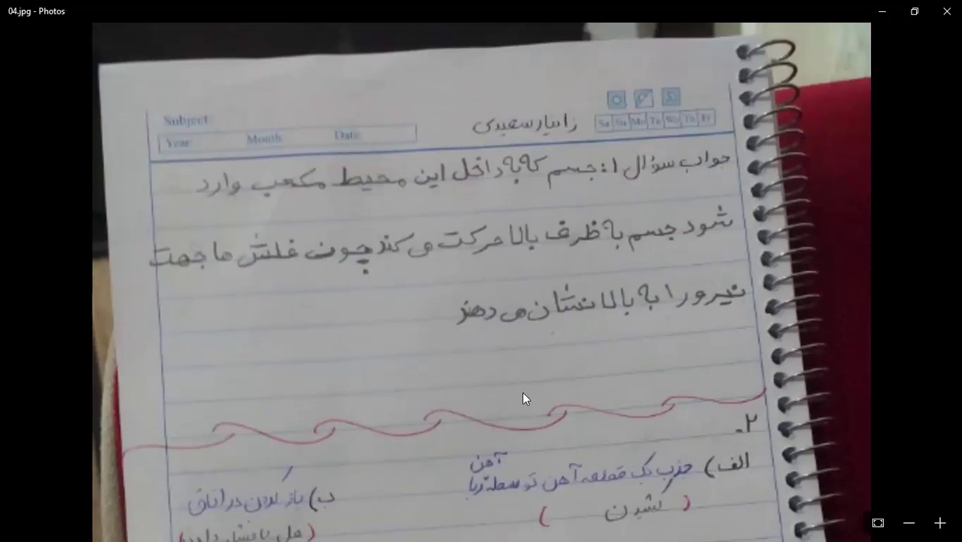
scroll(522, 391, "down", 3)
scroll(476, 331, "down", 3)
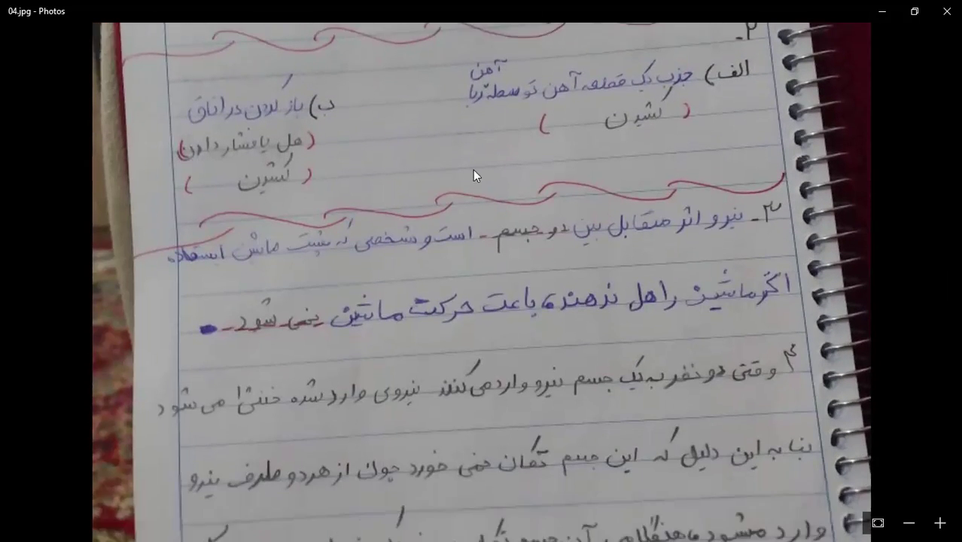
scroll(496, 347, "down", 3)
double_click(533, 286)
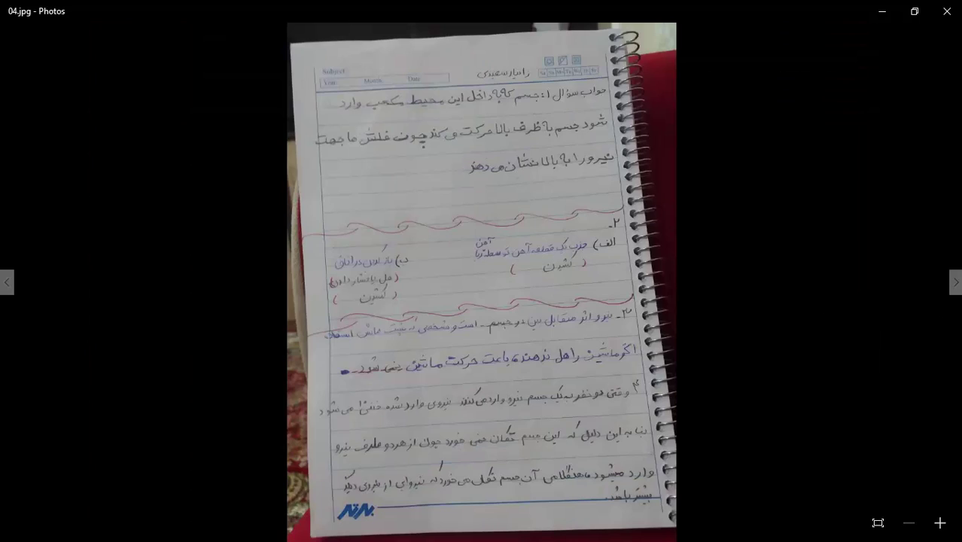
Zoom into 05.jpg and read down through question 7.
left_click(954, 282)
double_click(475, 139)
mouse_move(437, 224)
left_mouse_down()
mouse_move(435, 308)
mouse_move(413, 117)
left_mouse_up()
scroll(402, 333, "down", 2)
scroll(539, 281, "down", 1)
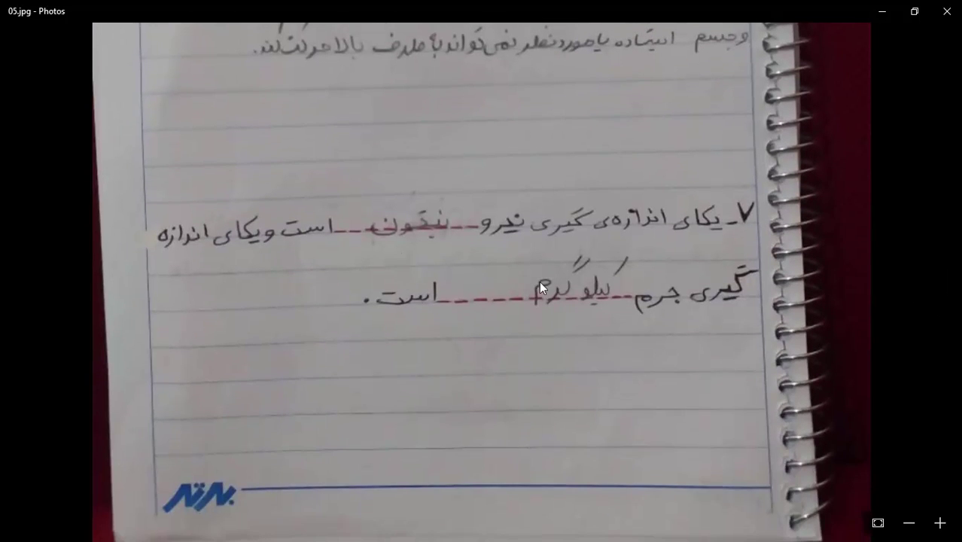
double_click(625, 290)
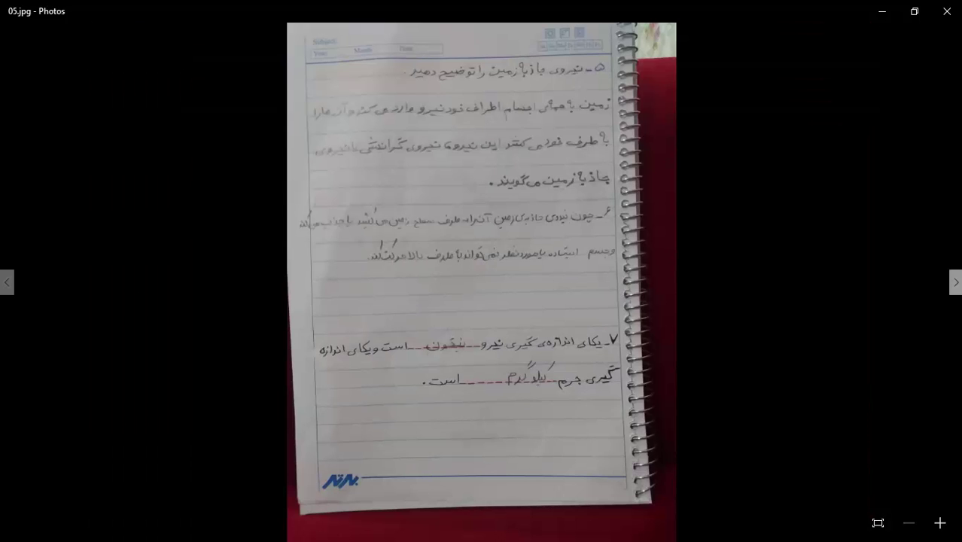
Magnify 06.jpg and pan through question 8 to the page bottom.
left_click(954, 282)
double_click(464, 206)
mouse_move(464, 205)
left_mouse_down()
mouse_move(471, 309)
mouse_move(468, 178)
left_mouse_up()
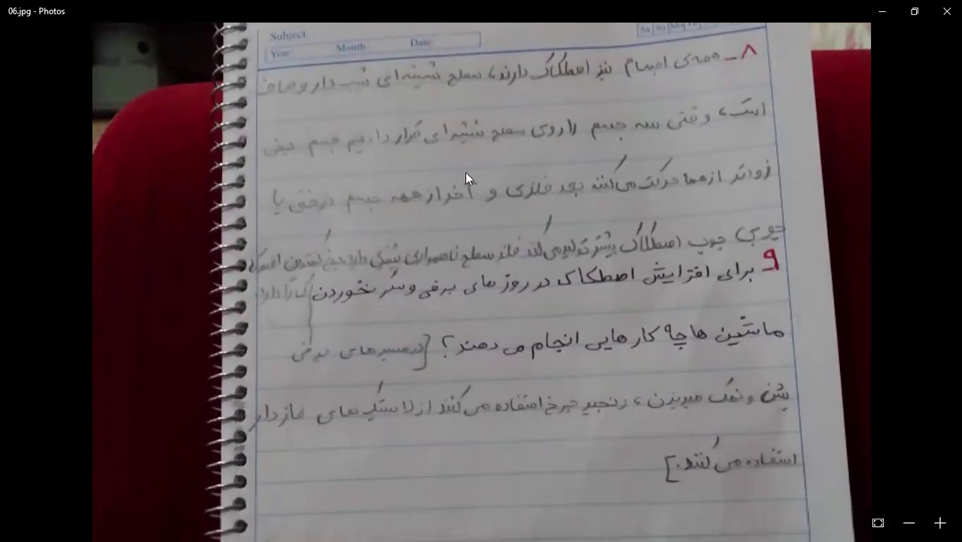
scroll(454, 329, "down", 3)
left_click_drag(429, 350, 434, 191)
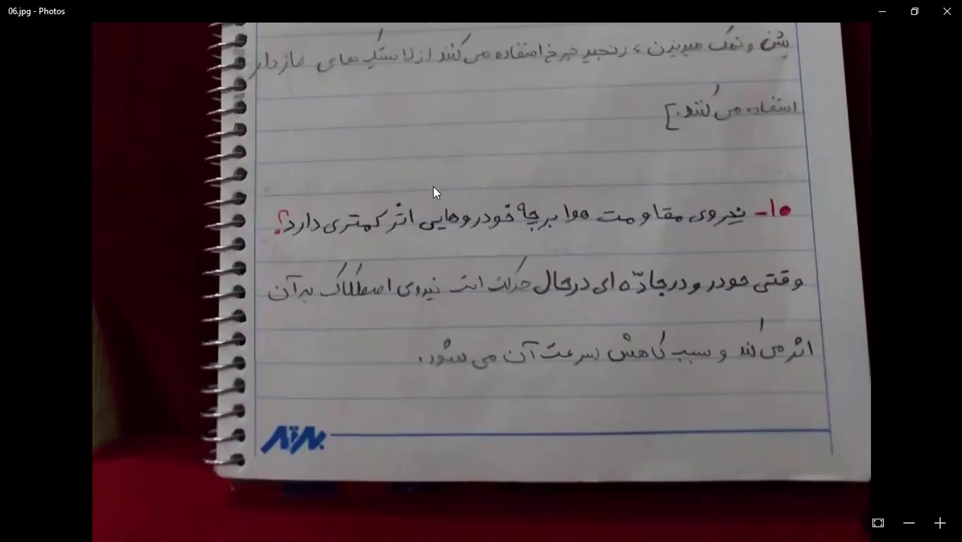
double_click(444, 283)
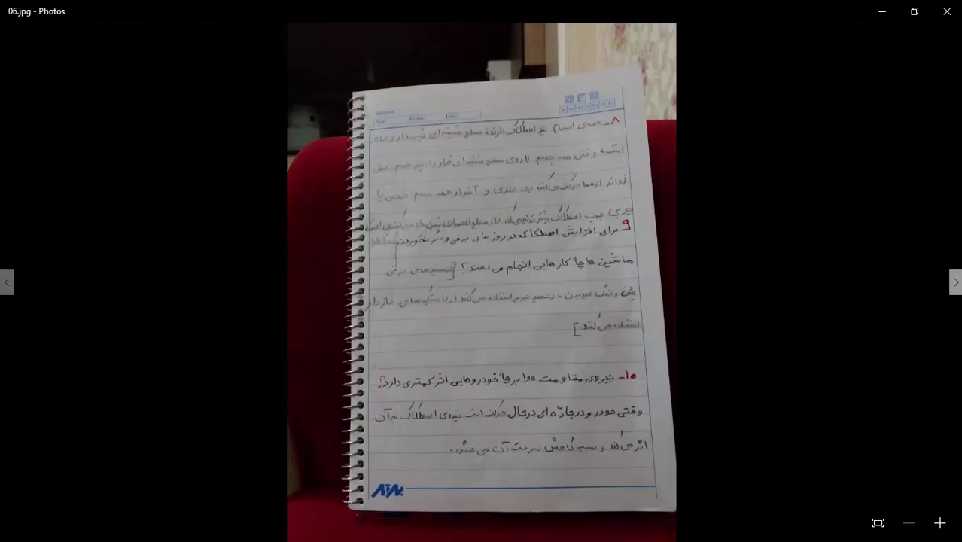
Go to 07.jpg, magnify it, and bring question 2 into view.
left_click(954, 282)
double_click(509, 267)
left_click_drag(464, 209, 421, 476)
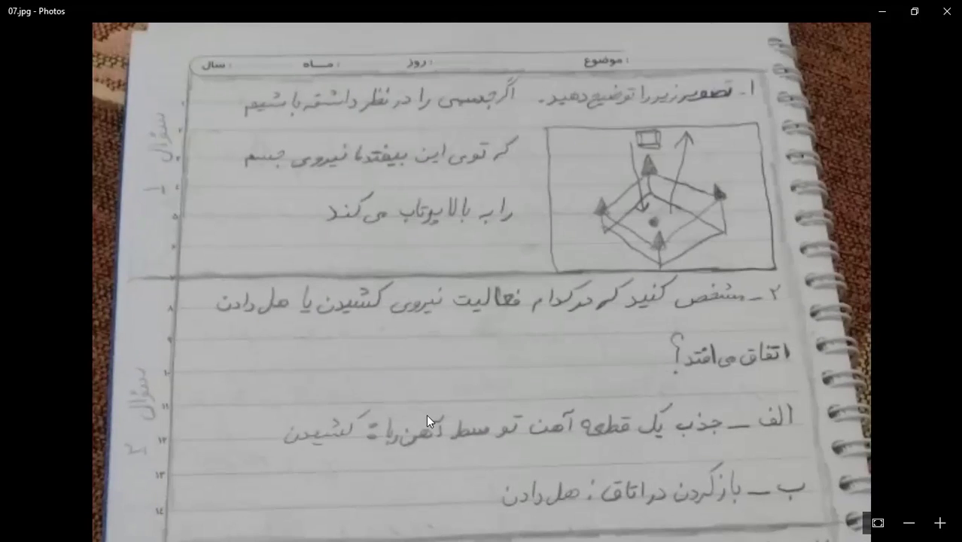
Scroll down through 07.jpg's answers and maximize the photo viewer window again.
scroll(496, 383, "down", 3)
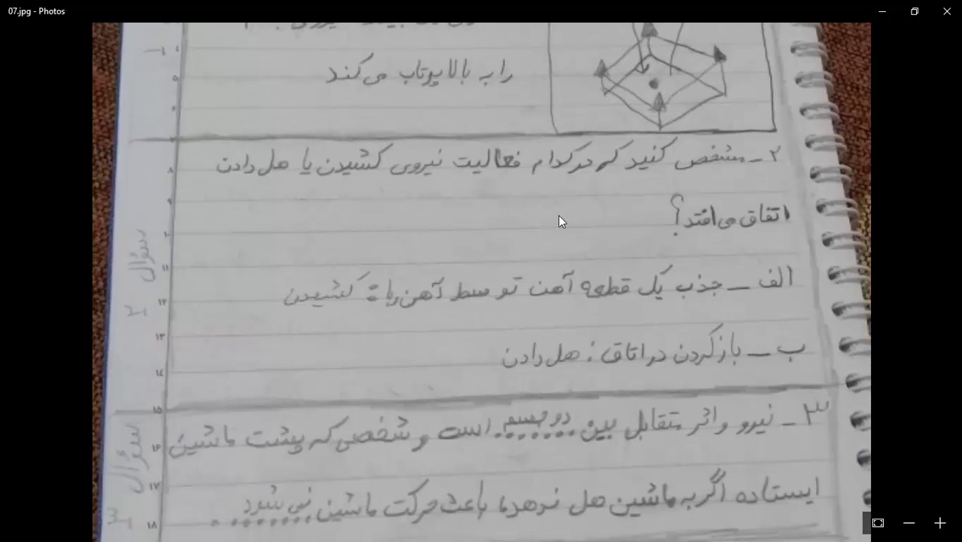
scroll(526, 285, "down", 4)
scroll(473, 288, "down", 3)
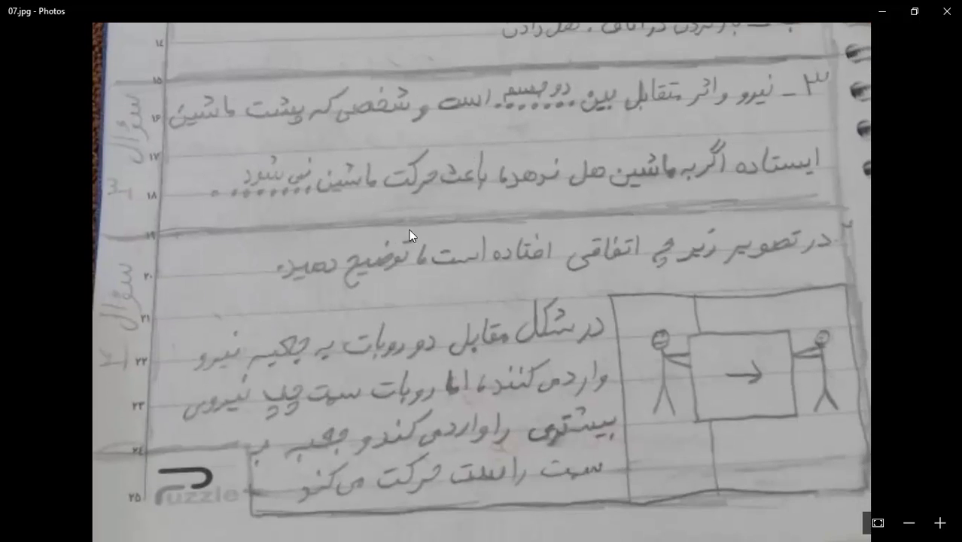
scroll(527, 286, "down", 1)
mouse_move(647, 10)
left_mouse_down()
mouse_move(638, 368)
mouse_move(961, 301)
left_mouse_up()
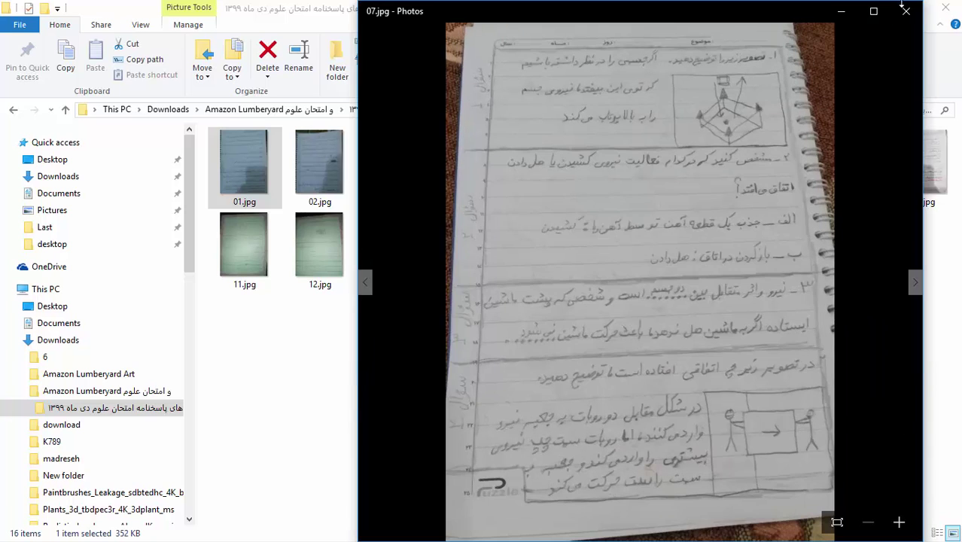
double_click(862, 15)
Re-read question 2, fit 07.jpg to the page, and magnify the next sheet, 08.jpg.
scroll(444, 172, "up", 3)
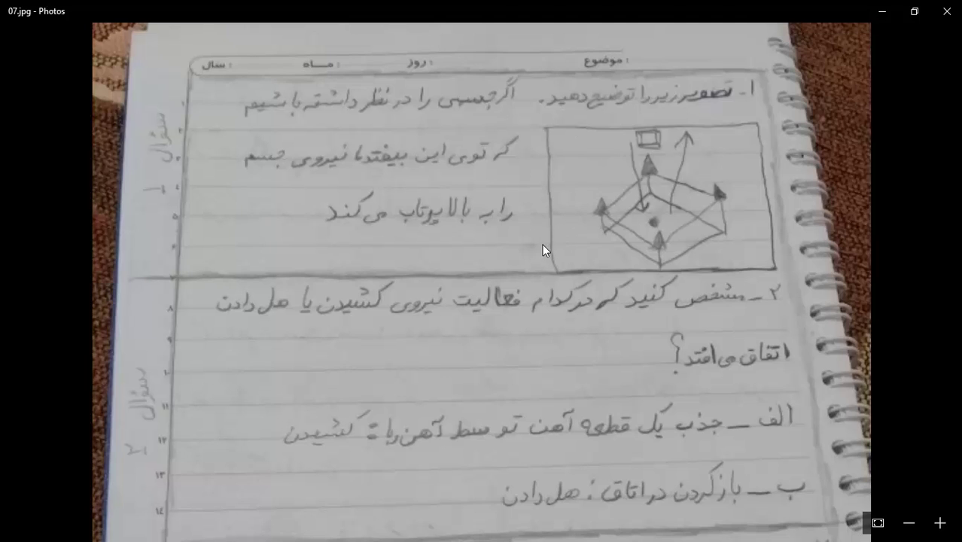
left_click_drag(542, 244, 545, 192)
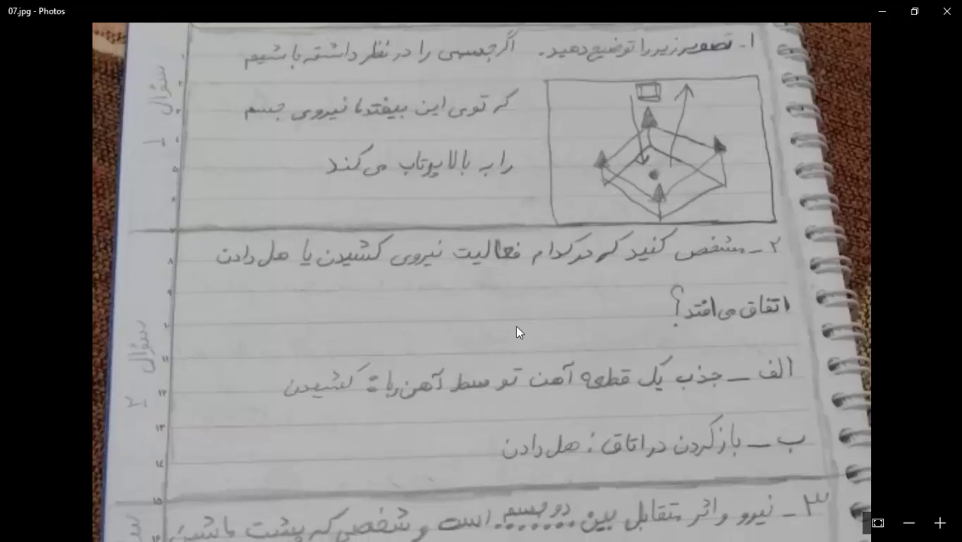
scroll(516, 328, "down", 5)
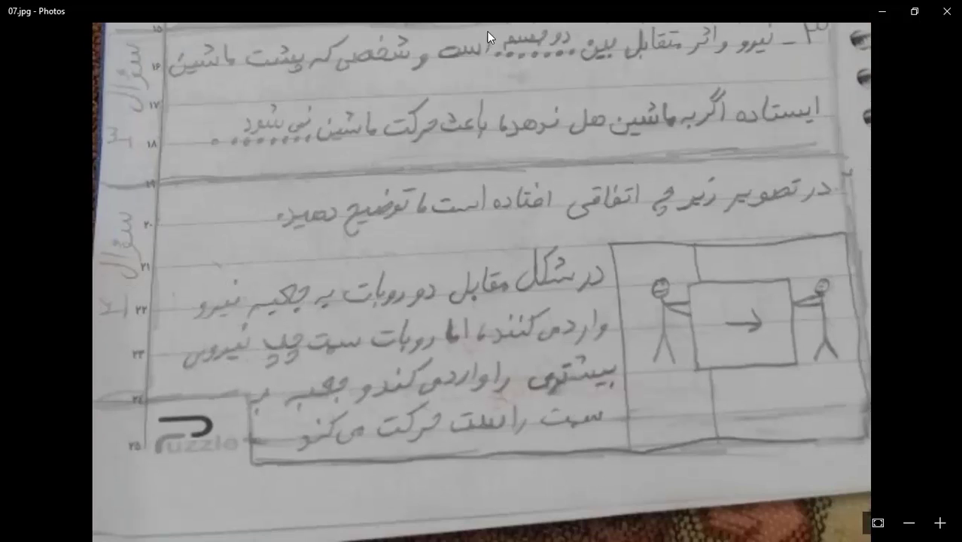
double_click(549, 270)
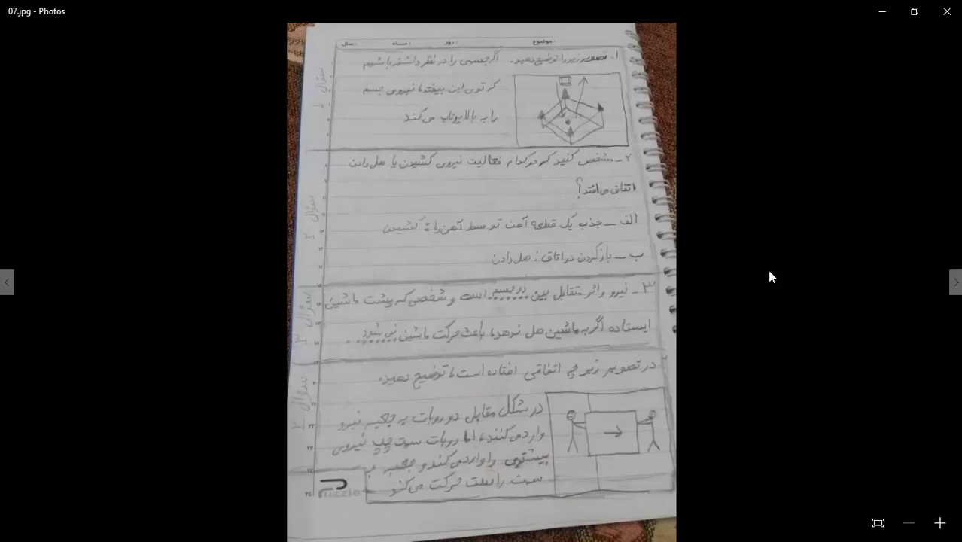
left_click(955, 281)
double_click(381, 202)
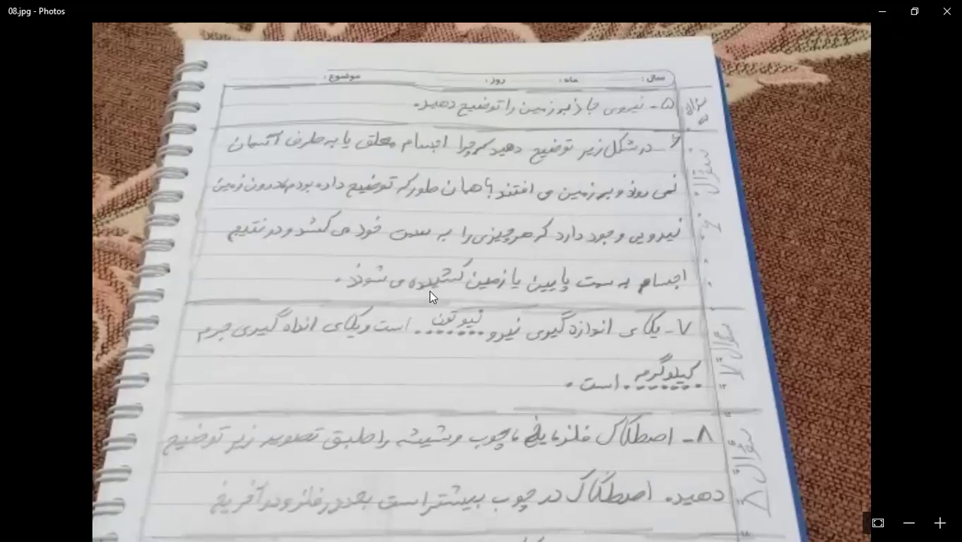
Pan 08.jpg to read questions 8 to 10 fully, zooming in and out.
scroll(429, 290, "down", 2)
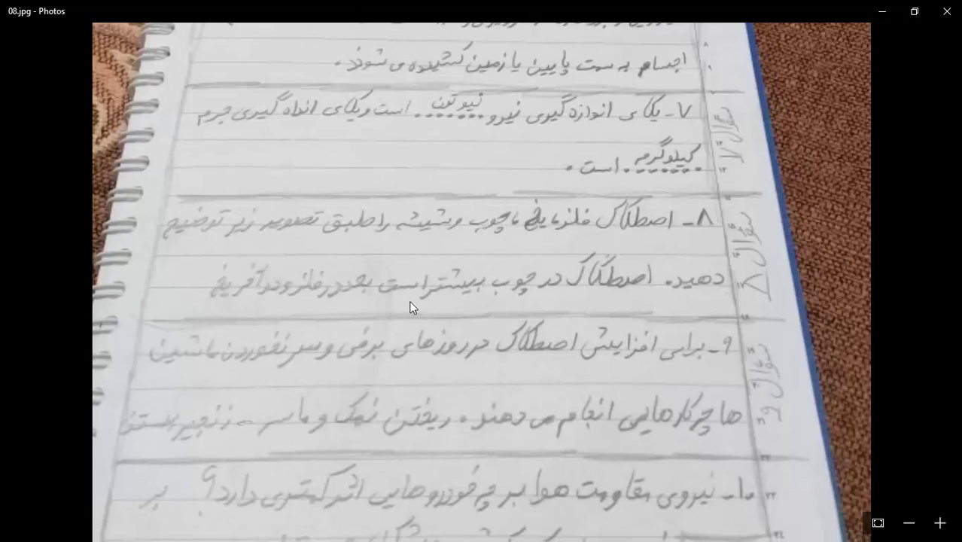
left_click_drag(436, 372, 436, 262)
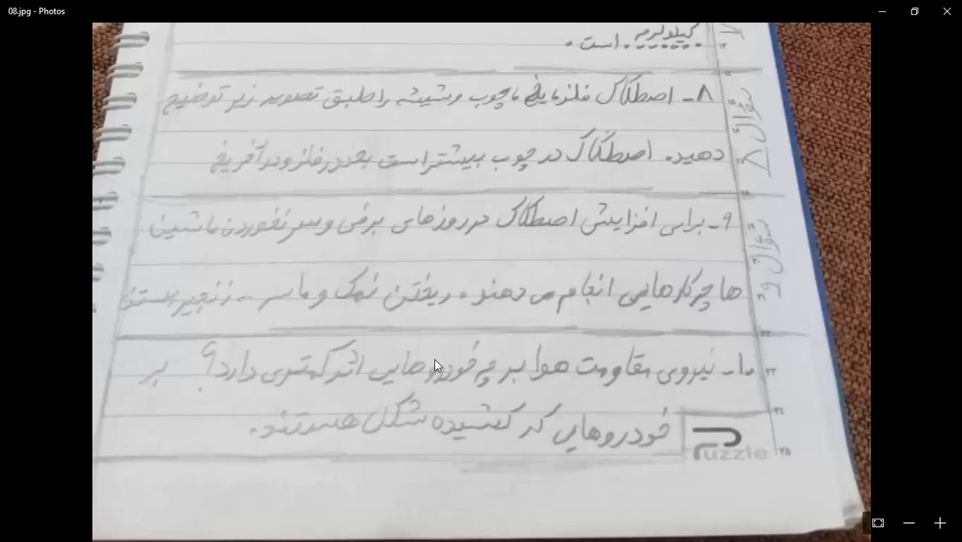
double_click(499, 335)
double_click(509, 320)
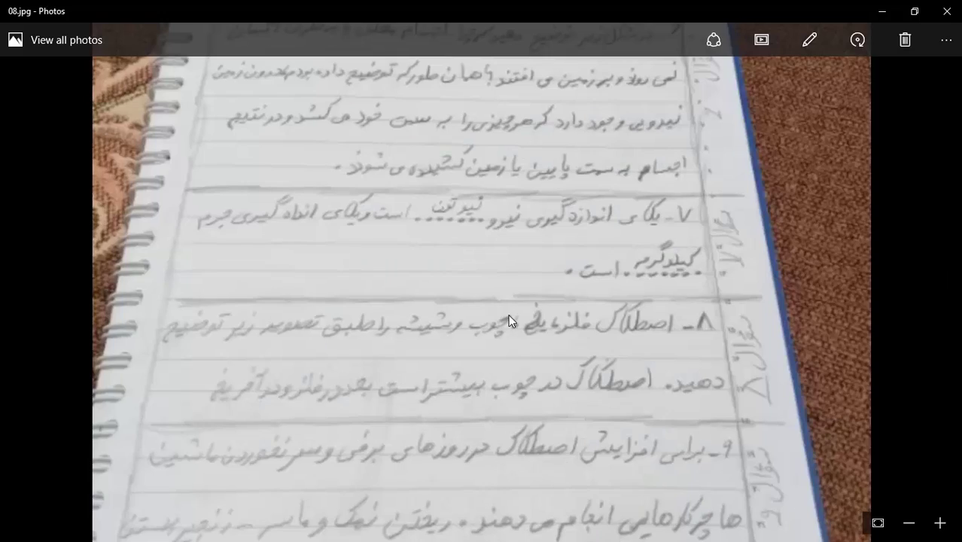
left_click_drag(614, 347, 607, 219)
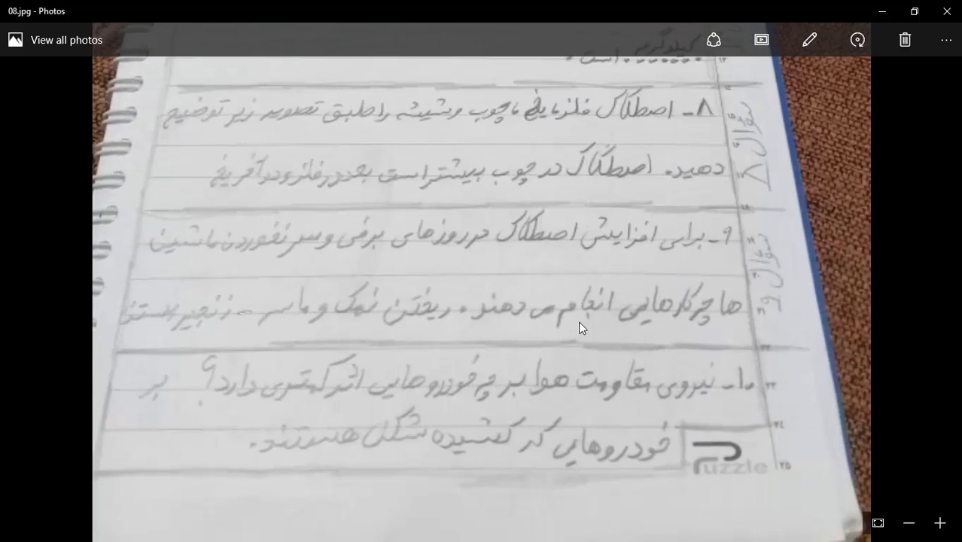
double_click(612, 285)
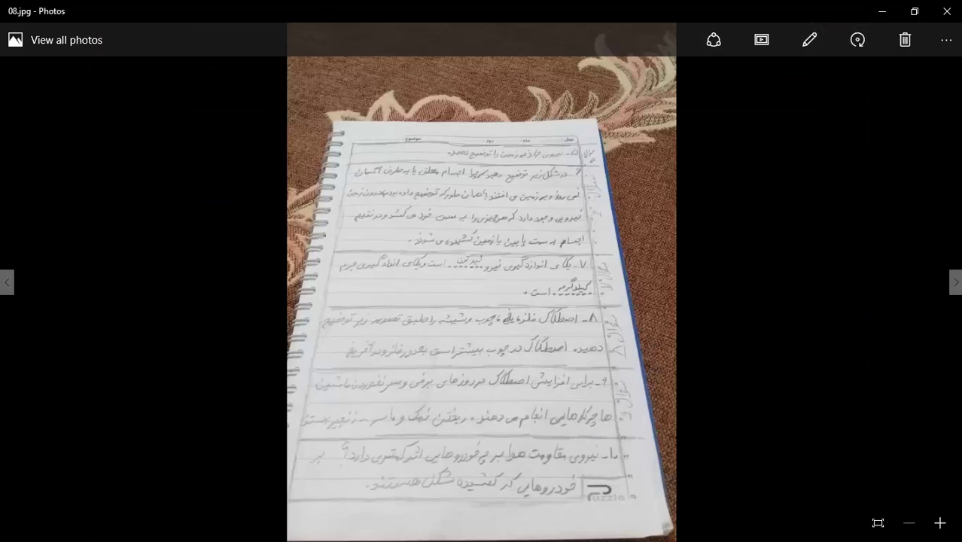
Magnify 09.jpg and read from its top diagram down to the bottom border.
left_click(955, 282)
double_click(447, 212)
left_click_drag(450, 210, 459, 370)
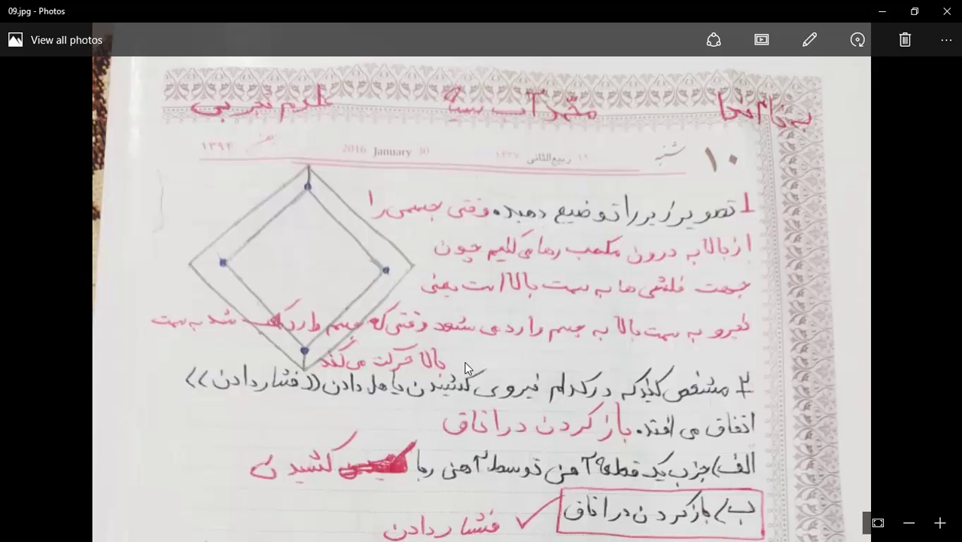
scroll(466, 356, "down", 1)
scroll(466, 357, "down", 2)
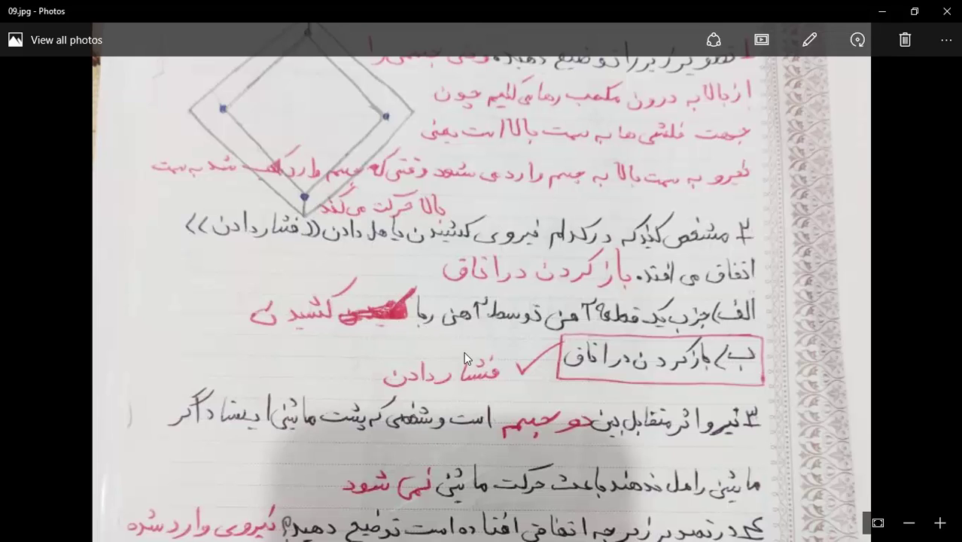
scroll(465, 358, "down", 2)
scroll(501, 369, "down", 2)
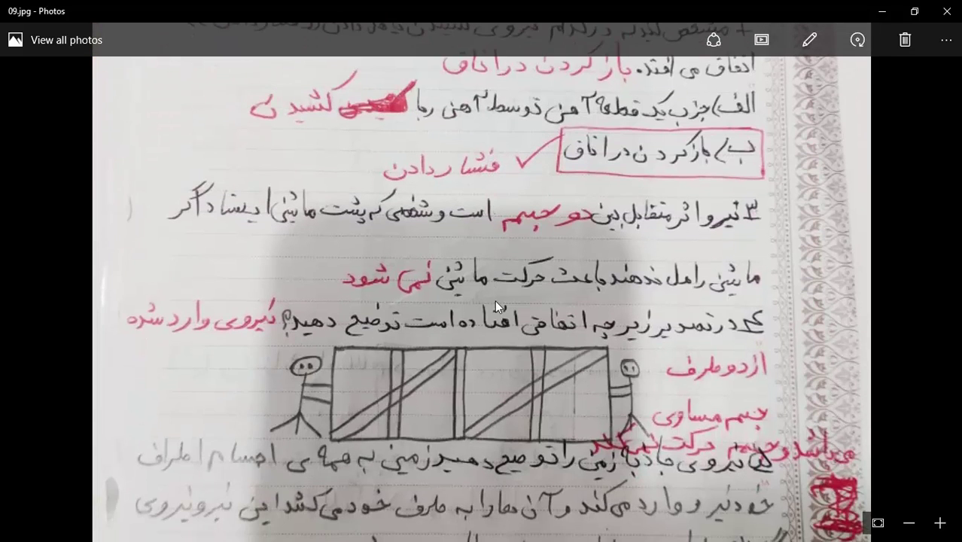
scroll(474, 309, "down", 1)
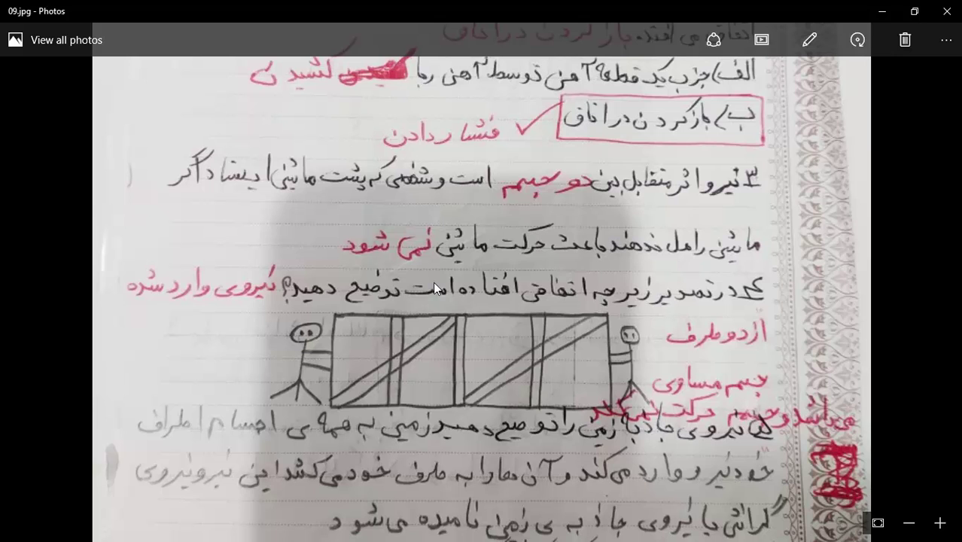
left_click_drag(466, 354, 464, 221)
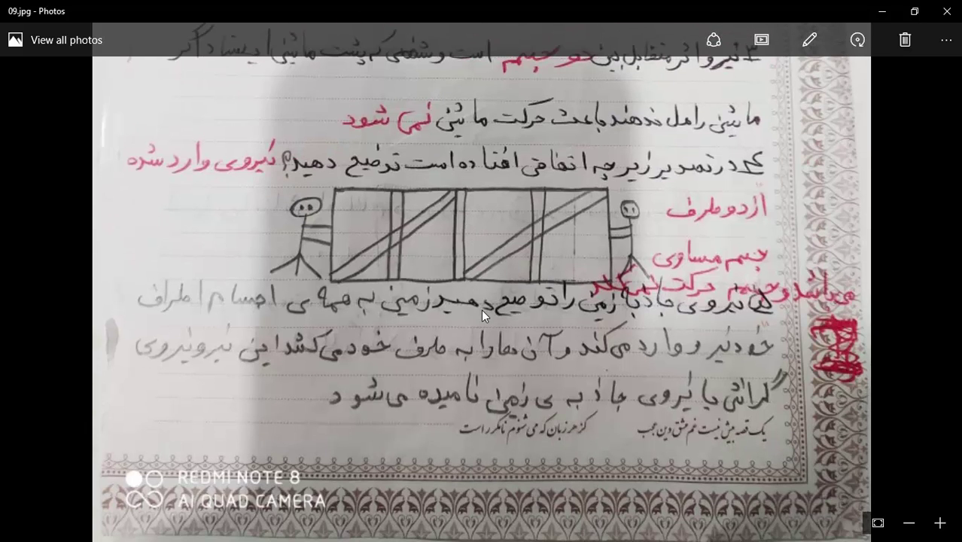
scroll(445, 196, "up", 10)
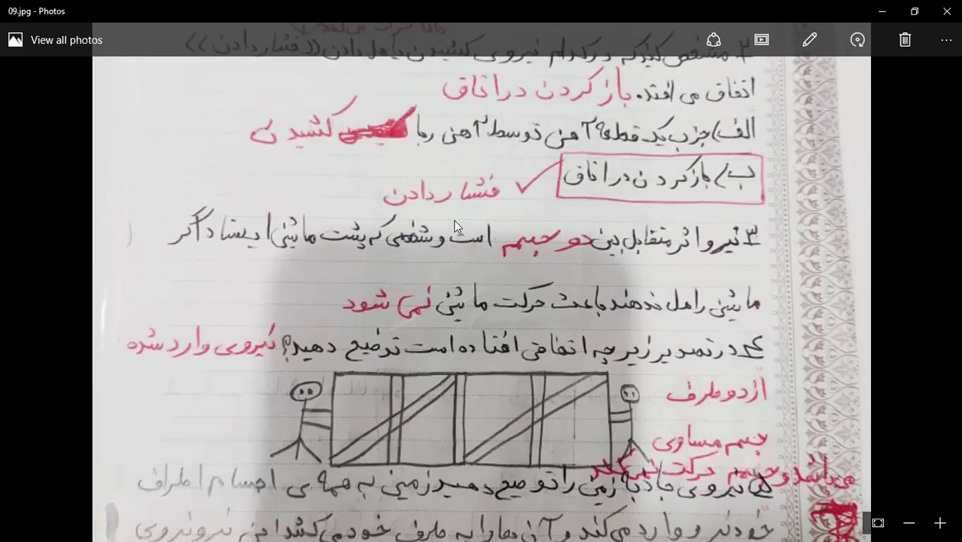
scroll(454, 412, "down", 10)
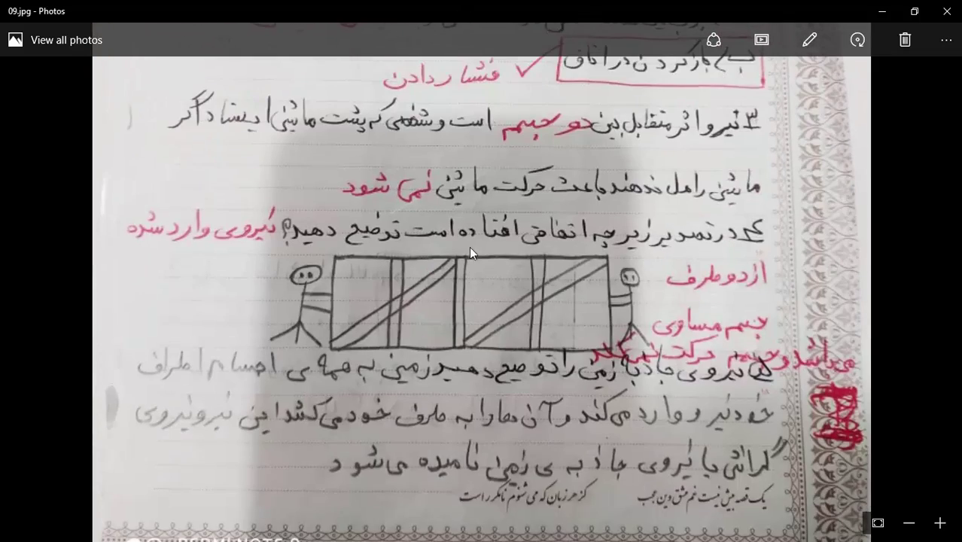
double_click(595, 212)
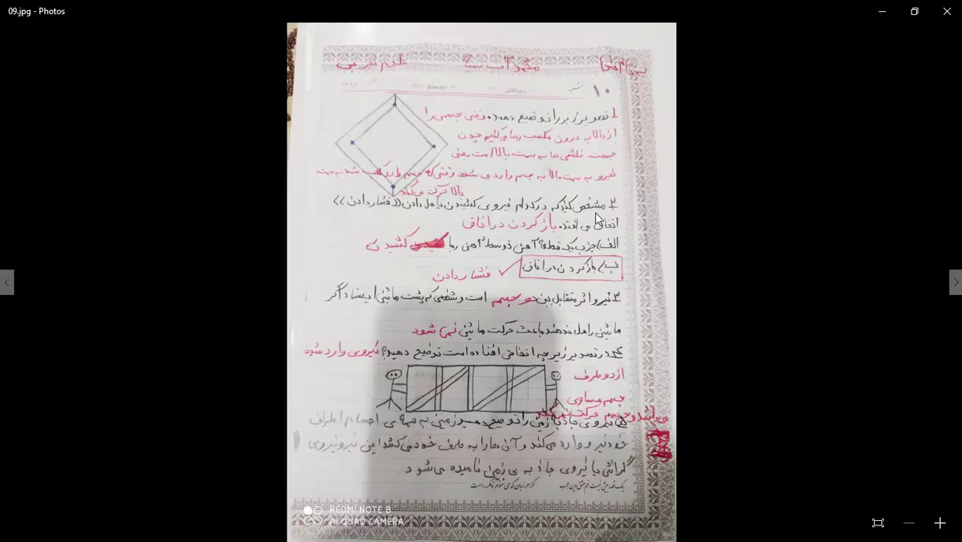
Zoom in on 10.jpg's box drawing answer, scroll through it, then advance to 11.jpg.
left_click(953, 282)
double_click(548, 253)
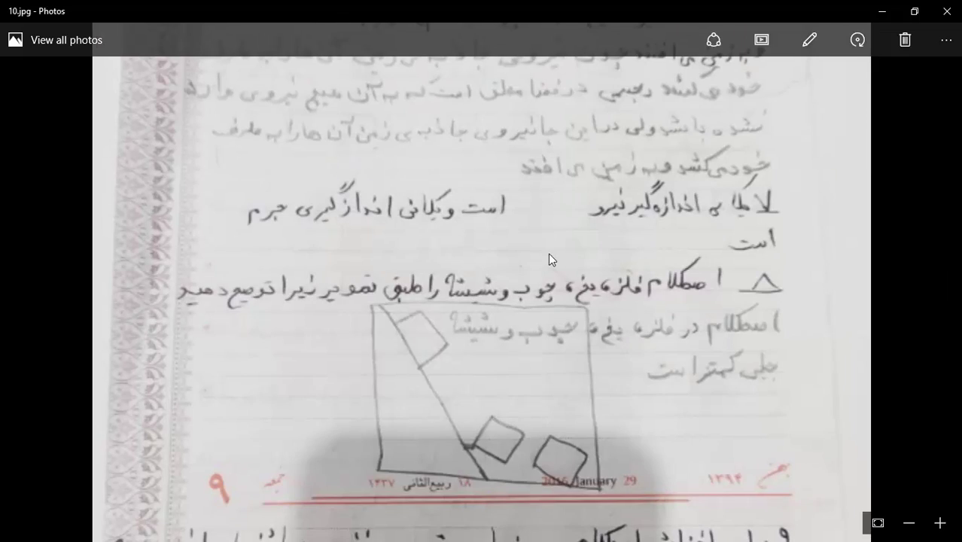
scroll(542, 398, "up", 3)
scroll(480, 393, "down", 4)
scroll(428, 200, "down", 4)
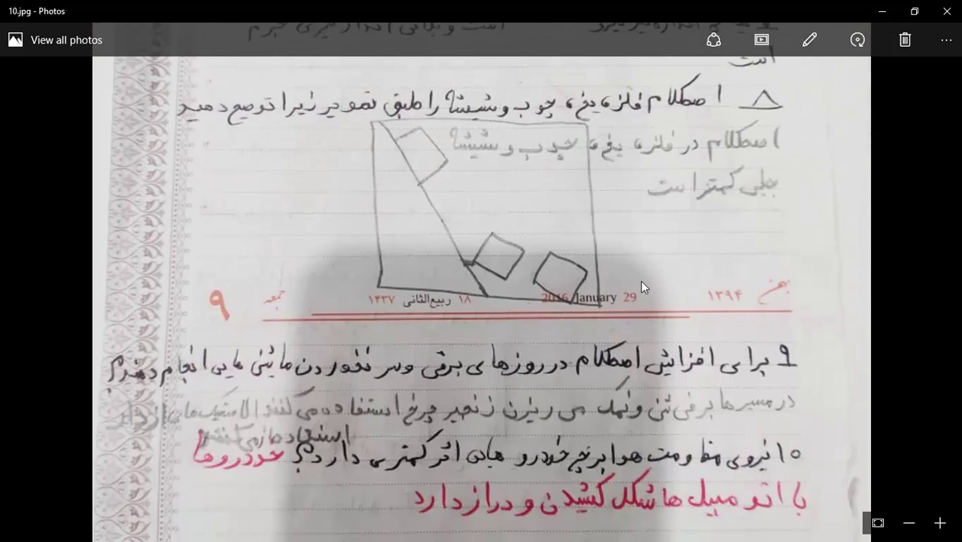
scroll(568, 297, "down", 3)
scroll(534, 257, "down", 2)
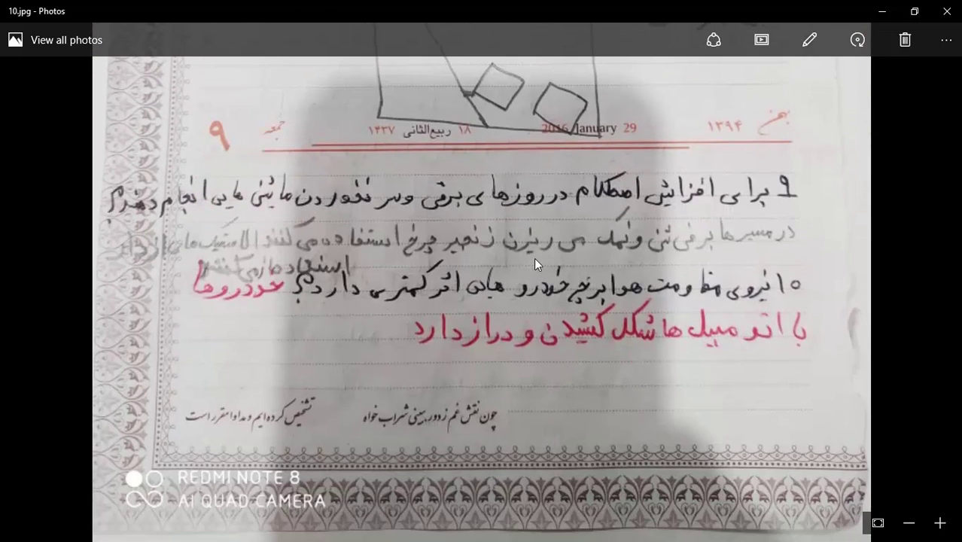
double_click(611, 263)
left_click(954, 282)
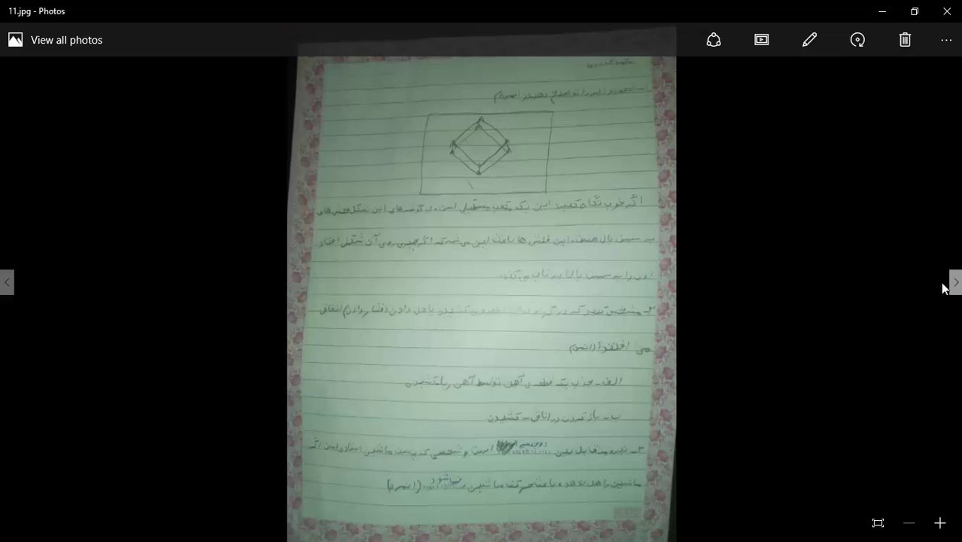
Zoom into the drawing on 11.jpg, scroll through it, then fit the page back.
double_click(512, 188)
scroll(483, 341, "up", 3)
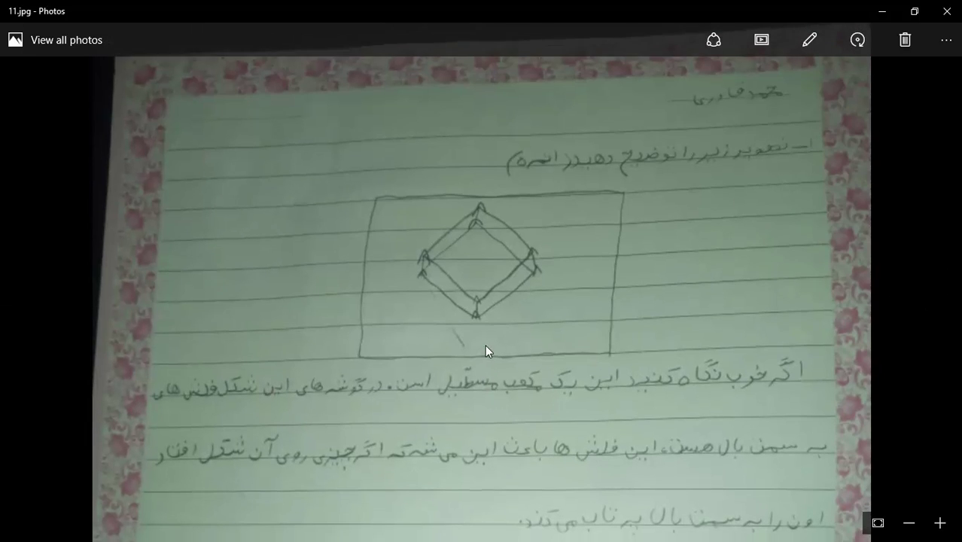
scroll(485, 345, "down", 4)
scroll(486, 226, "down", 1)
scroll(496, 212, "down", 2)
scroll(470, 349, "down", 2)
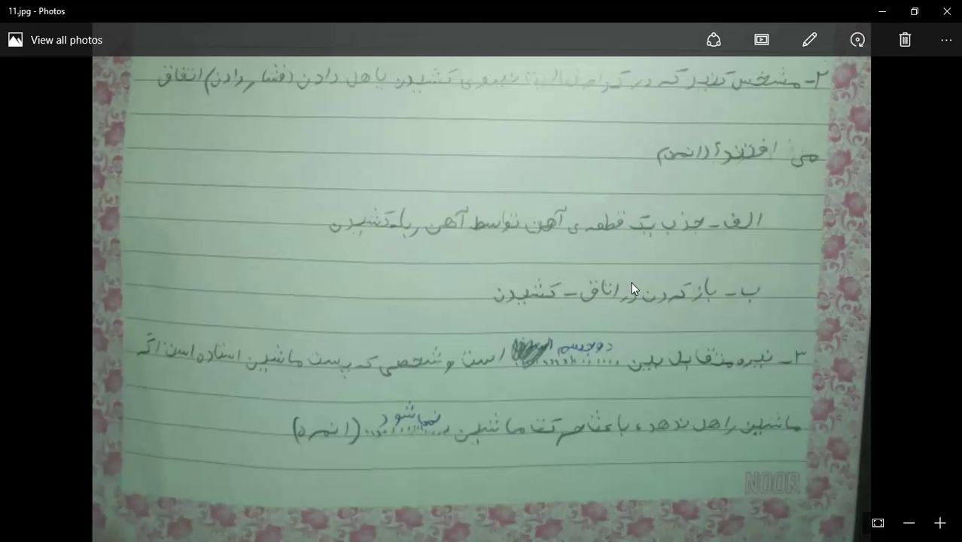
double_click(749, 286)
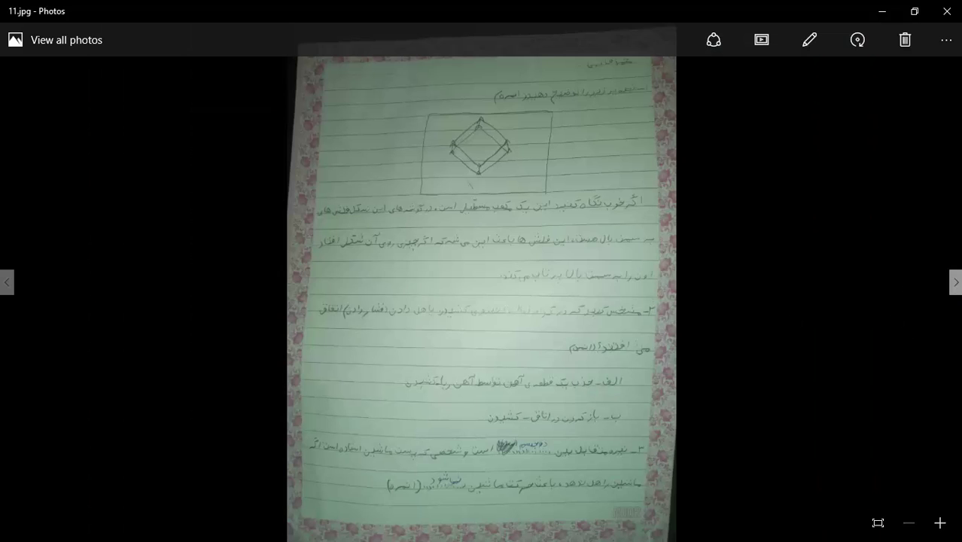
On answer sheet 12.jpg, zoom in on the stick-figure drawing, scroll through it, then refit.
left_click(954, 282)
double_click(505, 188)
scroll(457, 381, "up", 3)
scroll(458, 378, "down", 3)
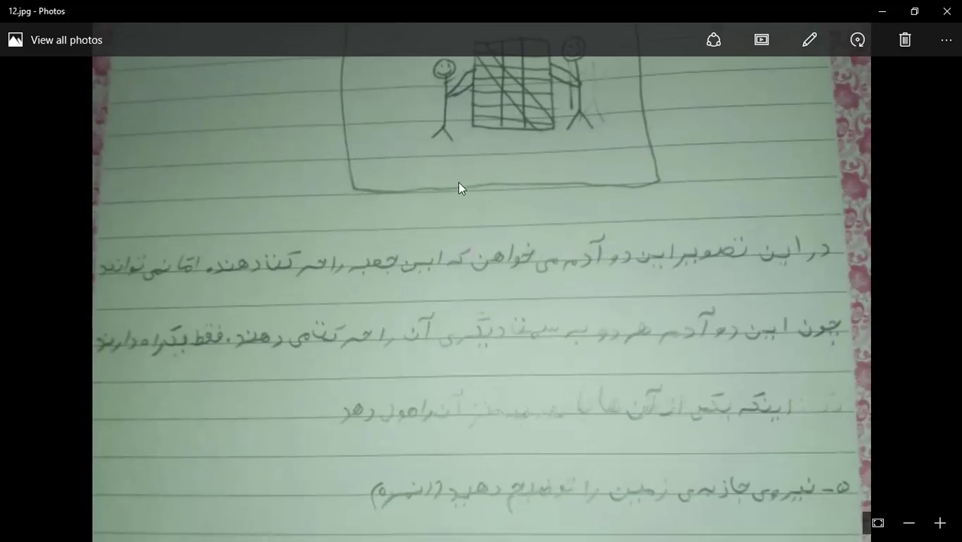
scroll(444, 241, "down", 2)
scroll(425, 189, "down", 2)
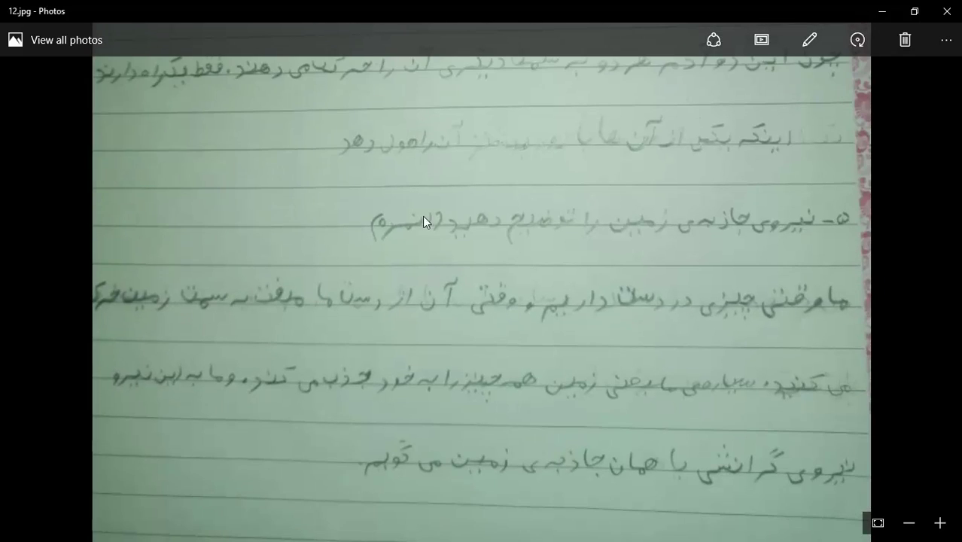
scroll(437, 219, "up", 4)
scroll(441, 241, "up", 2)
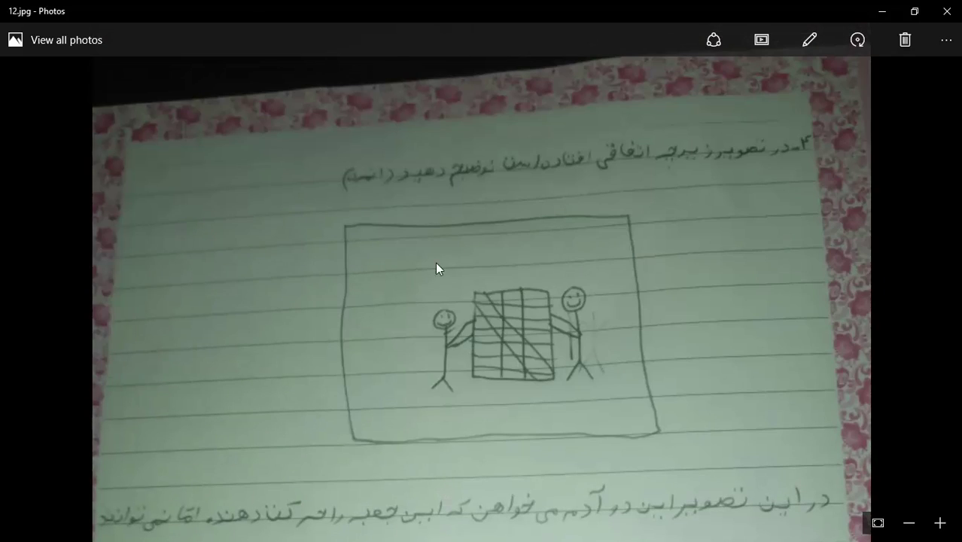
double_click(527, 279)
Inspect 13.jpg up close, panning from the upper drawing to the lower one.
left_click(952, 286)
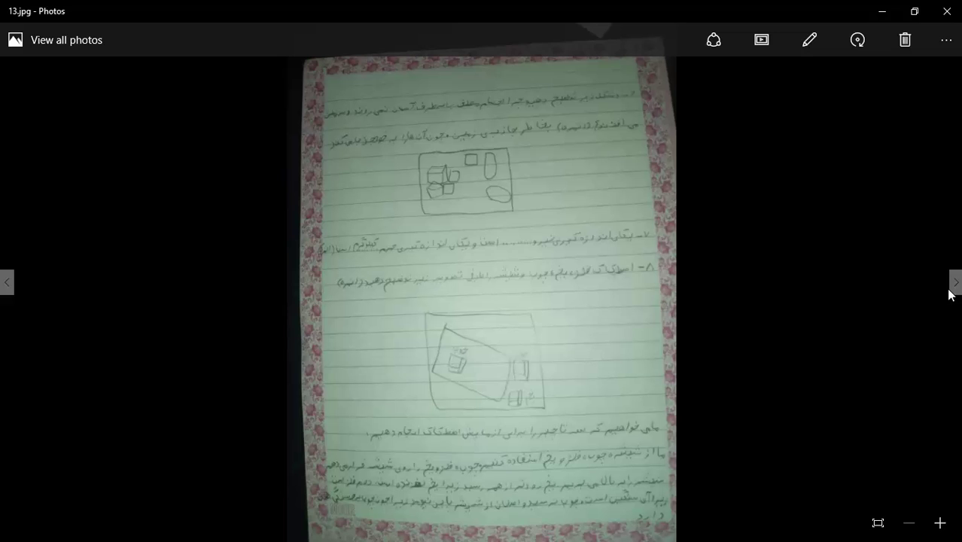
double_click(489, 214)
double_click(473, 336)
double_click(467, 336)
mouse_move(467, 336)
left_mouse_down()
mouse_move(463, 499)
mouse_move(466, 76)
left_mouse_up()
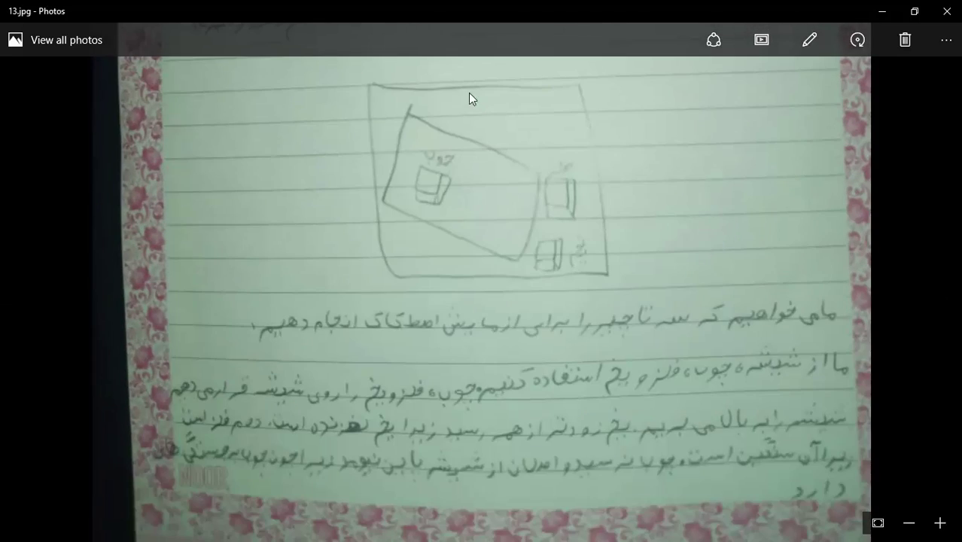
double_click(532, 242)
Zoom in on the handwritten answers of 14.jpg, then move on to 15.jpg.
left_click(953, 284)
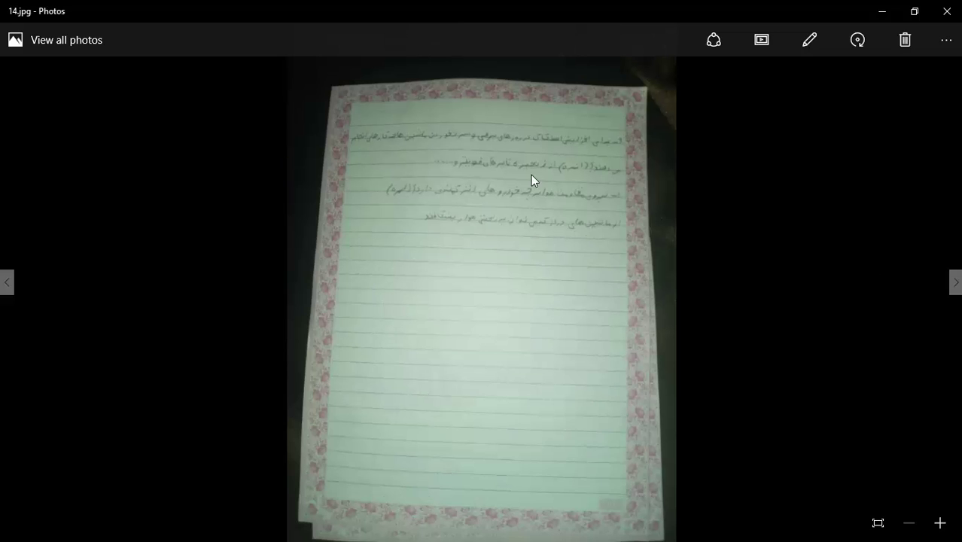
double_click(478, 162)
left_click_drag(479, 161, 483, 266)
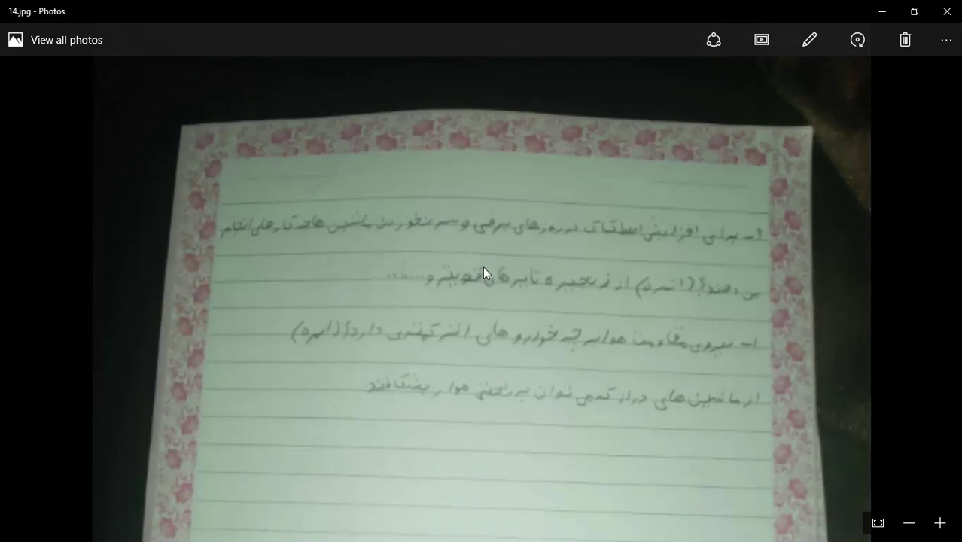
double_click(542, 266)
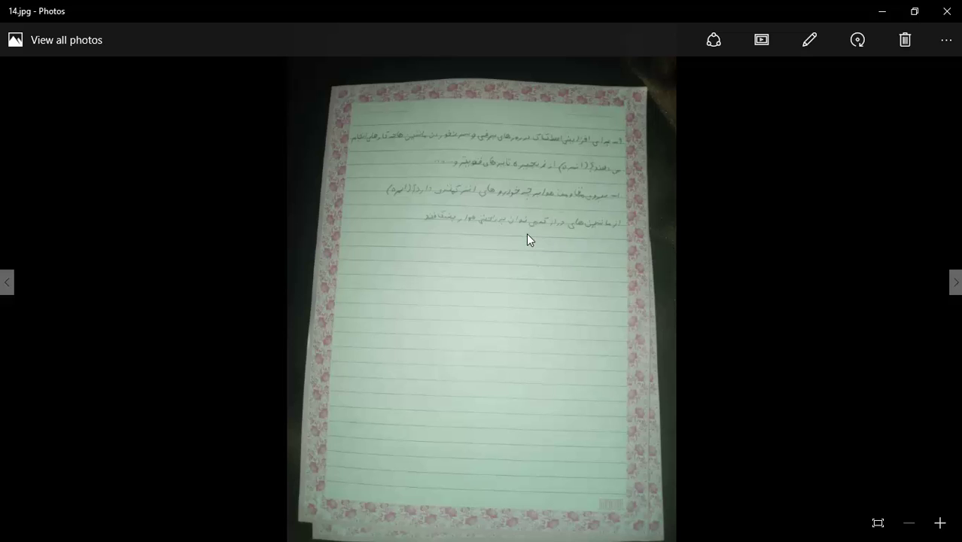
double_click(527, 240)
left_click_drag(572, 240, 563, 268)
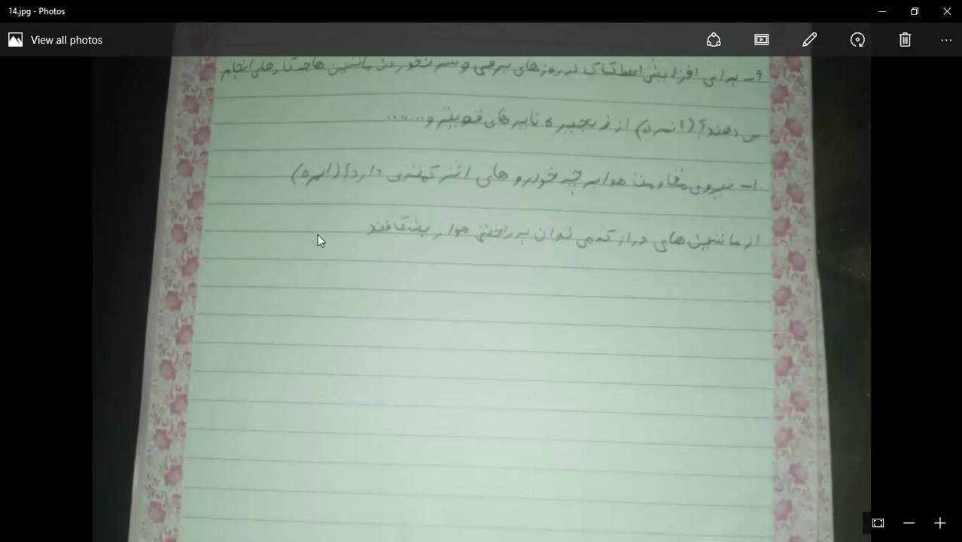
double_click(594, 196)
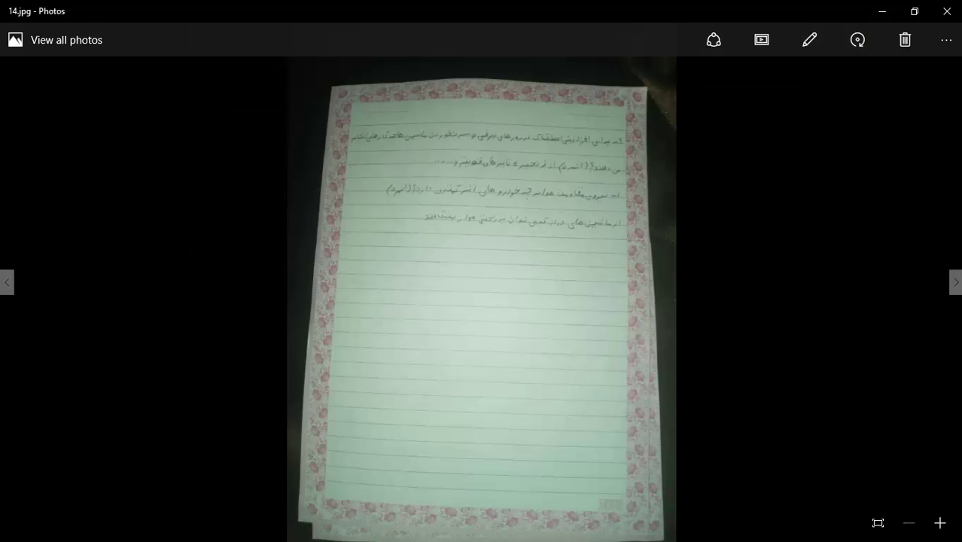
left_click(955, 282)
Zoom into notebook sheet 15.jpg, panning from the page top to questions 4 and 5.
double_click(520, 182)
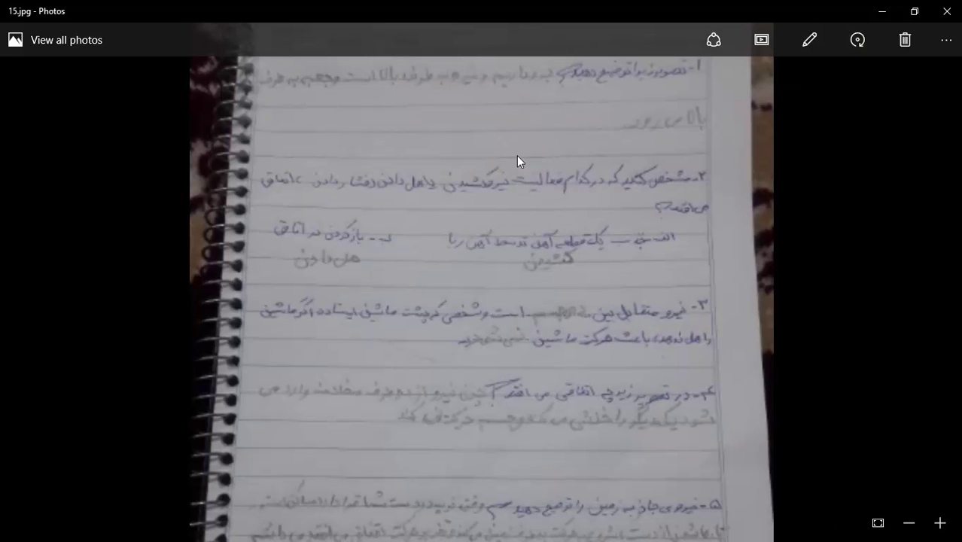
left_click_drag(516, 166, 504, 201)
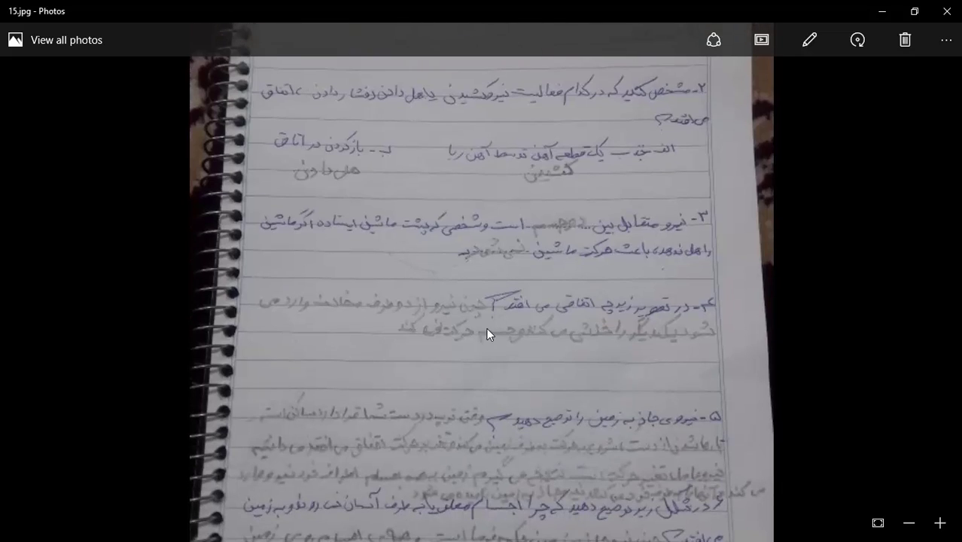
left_click_drag(490, 333, 491, 217)
double_click(503, 283)
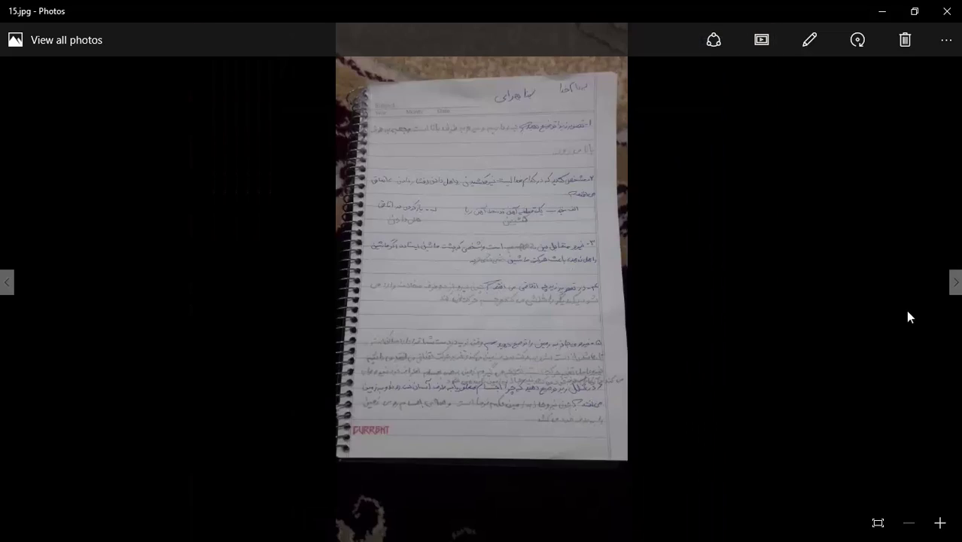
Check the answers to questions 7–10 on 16.jpg, then close Photos and open Start.
left_click(955, 283)
double_click(549, 190)
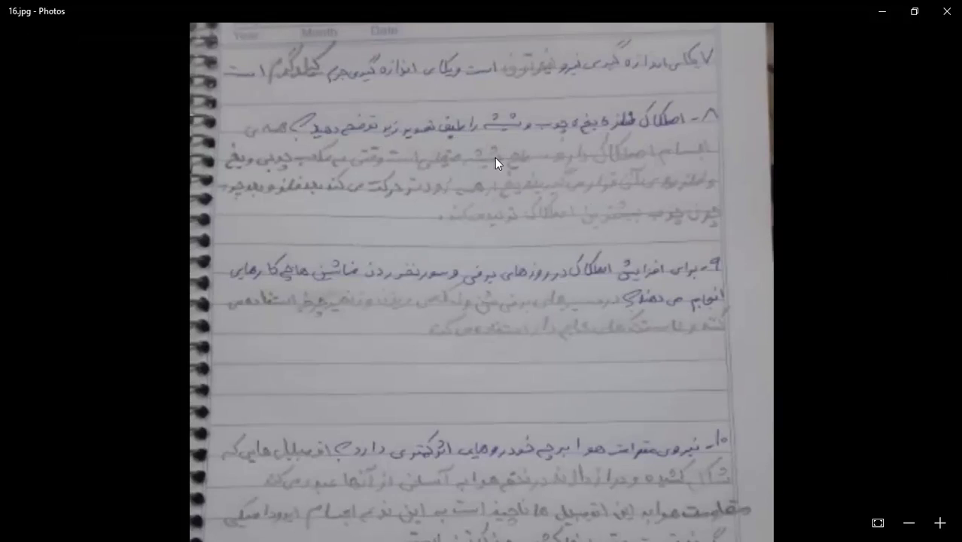
left_click_drag(494, 158, 493, 163)
left_click_drag(482, 268, 453, 124)
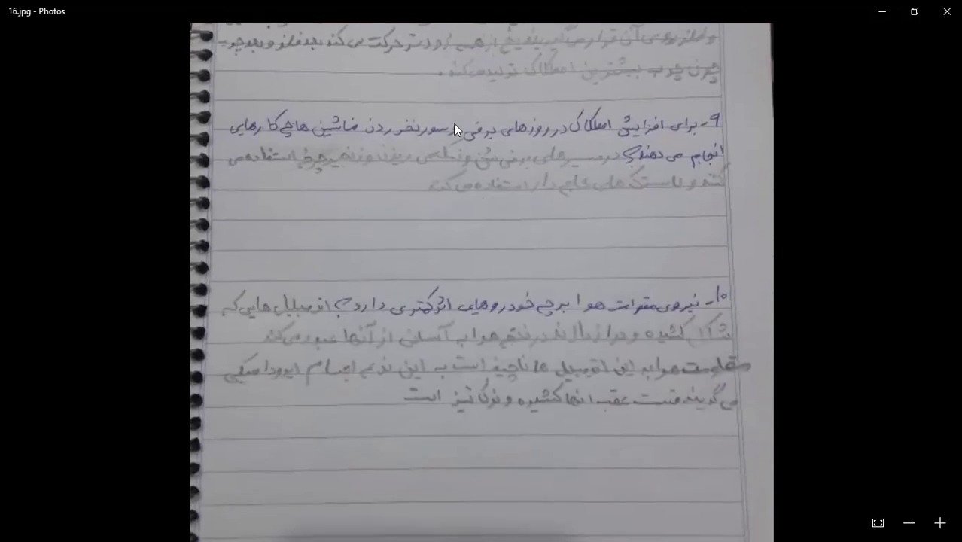
double_click(461, 119)
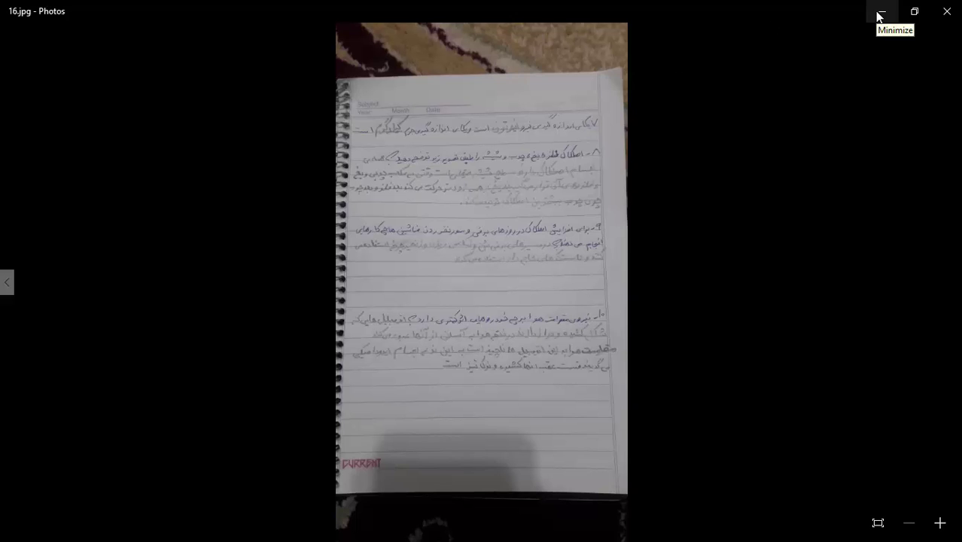
key("alt+F4")
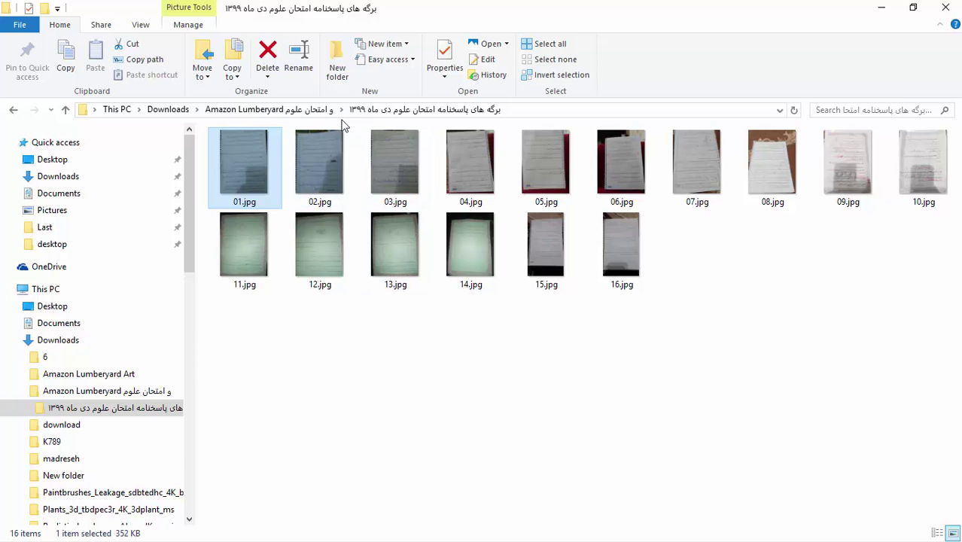
key("super")
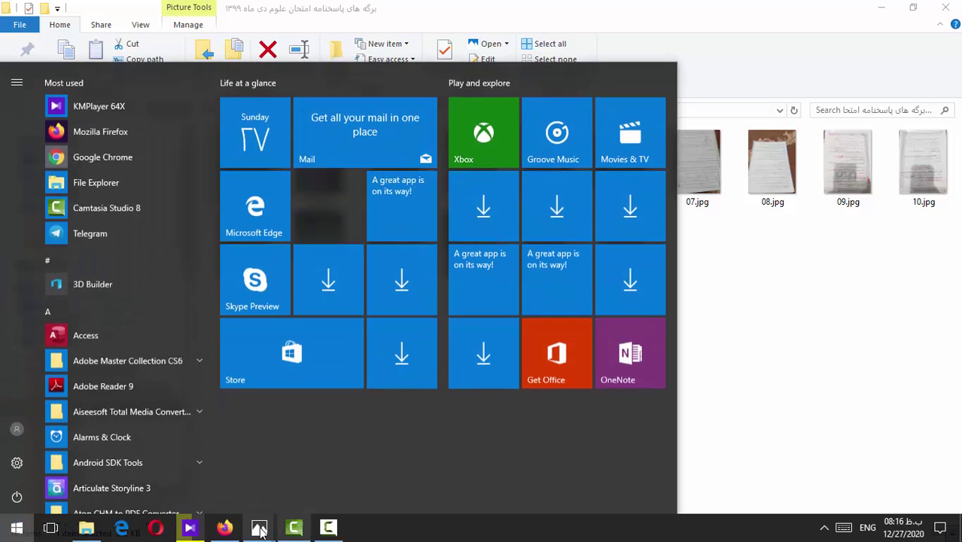
Restore the exam image window from the taskbar and zoom out to the full questions 1–10 sheet.
mouse_move(259, 529)
left_click(227, 477)
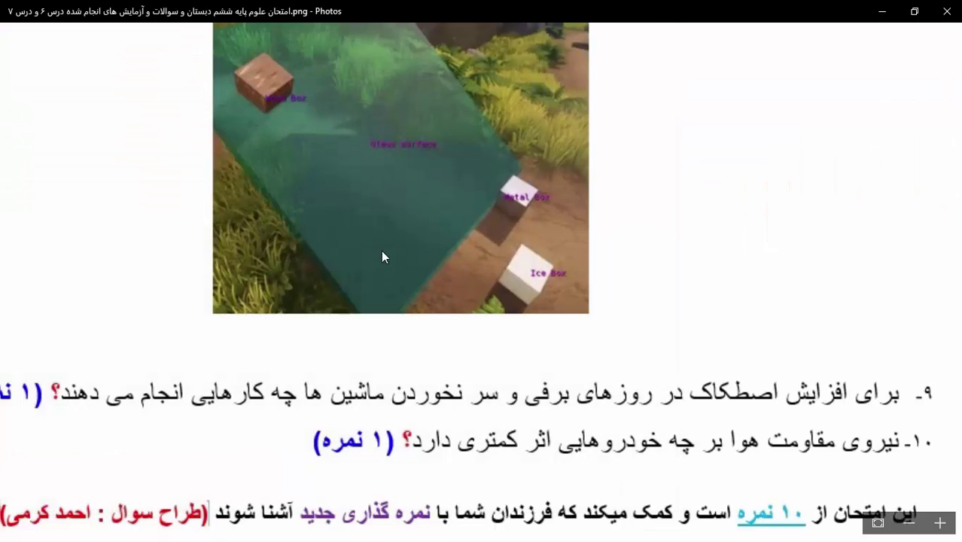
scroll(382, 257, "down", 5, "ctrl")
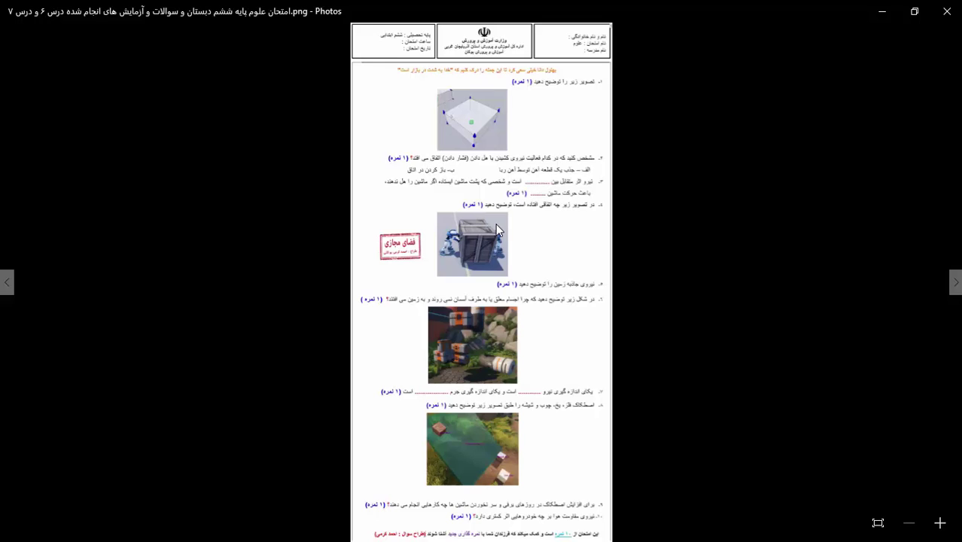